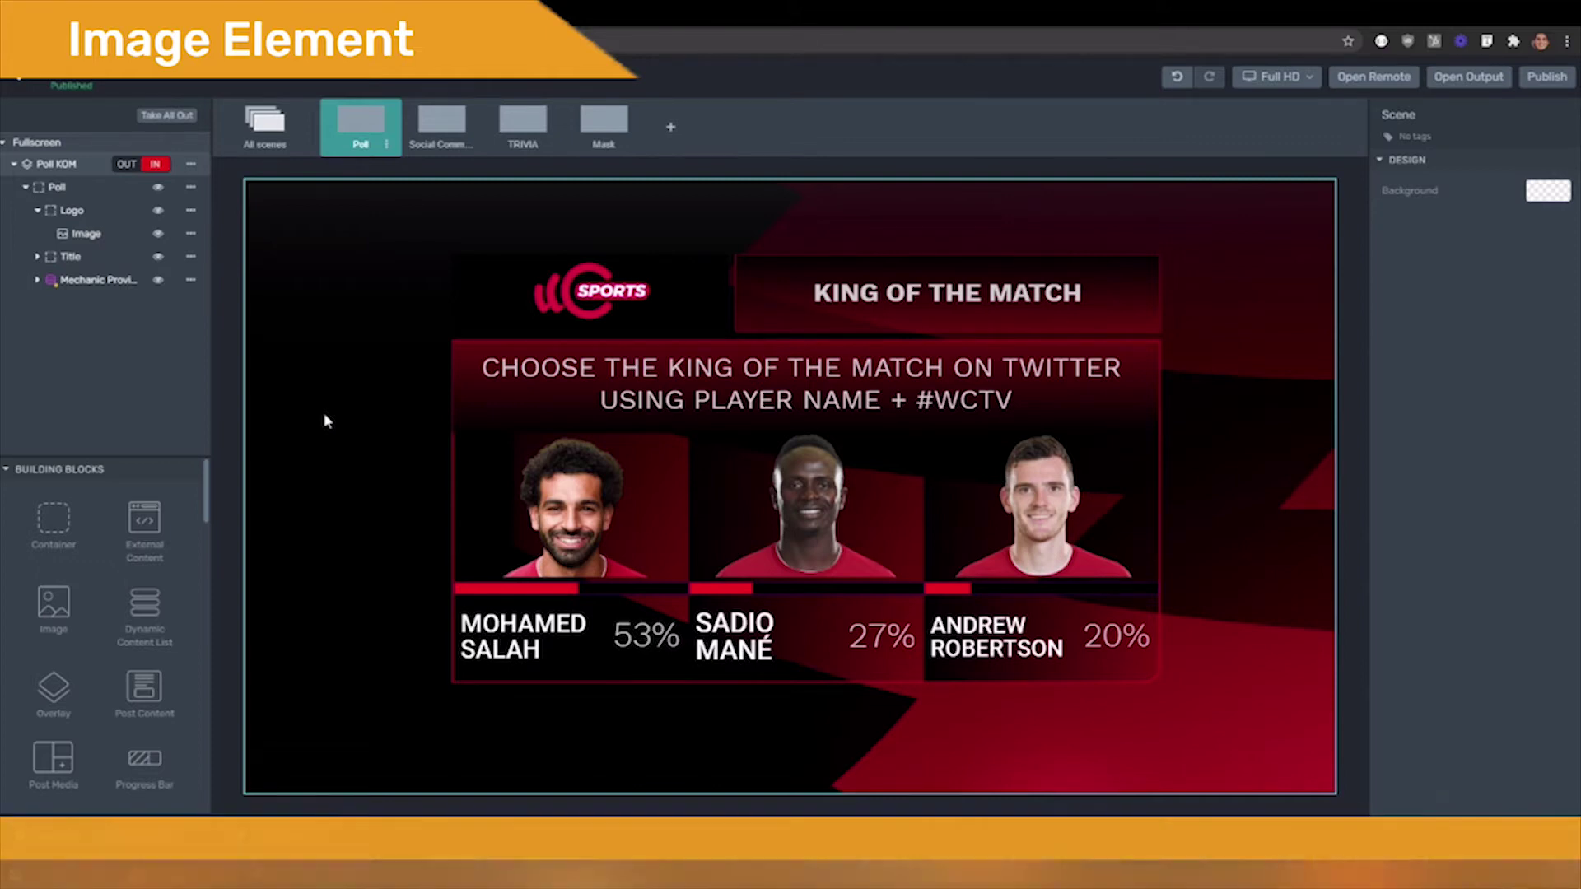
Turn on Show on Remote Control for the logo image's Source setting
click(576, 301)
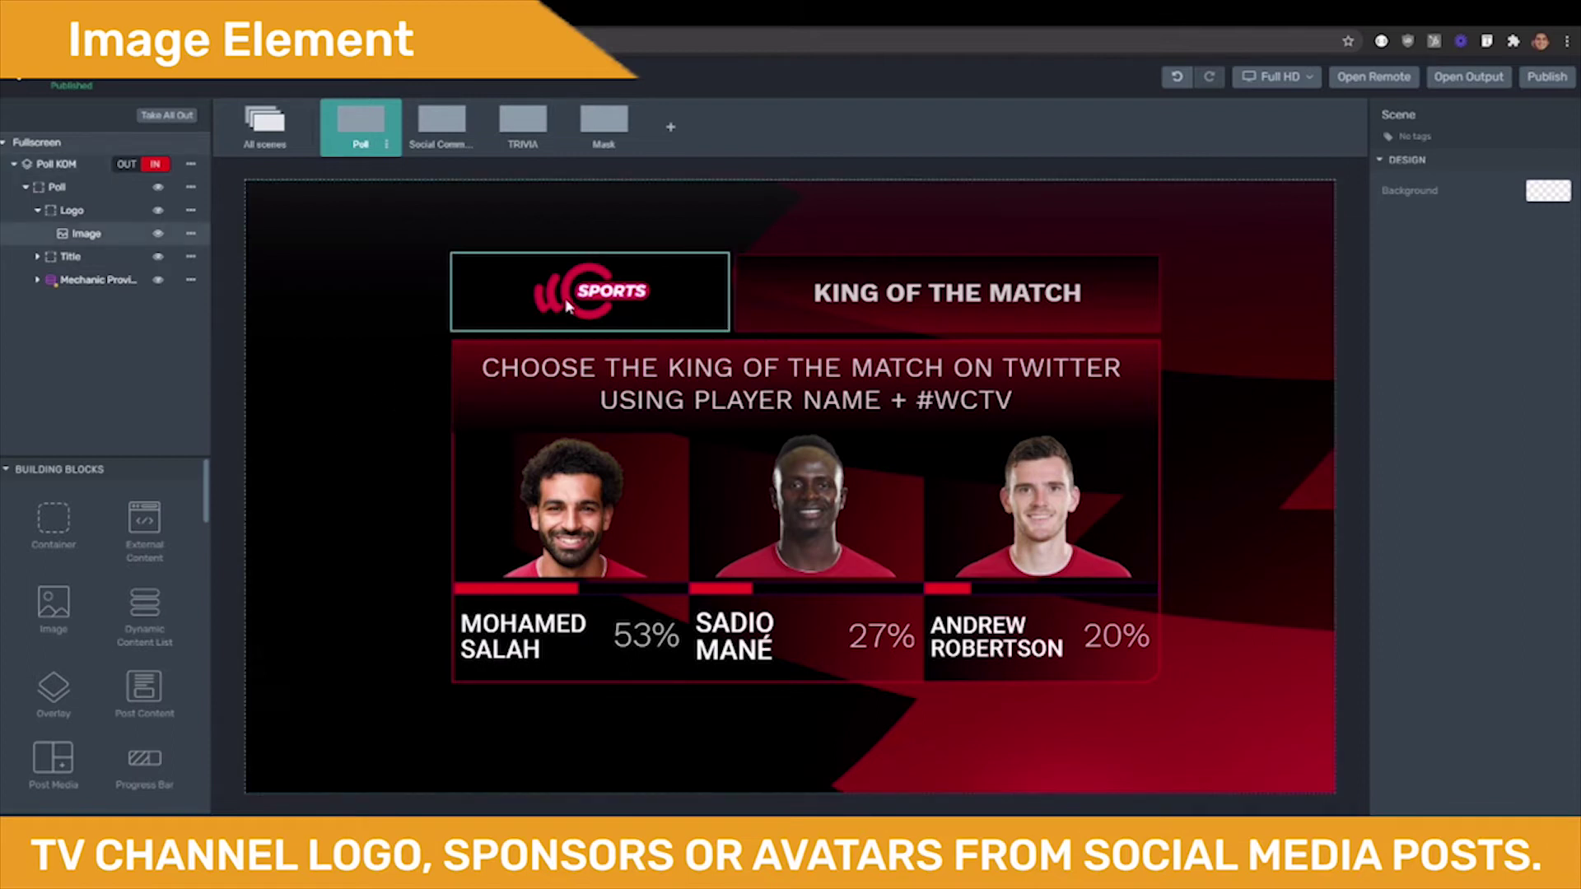
click(386, 341)
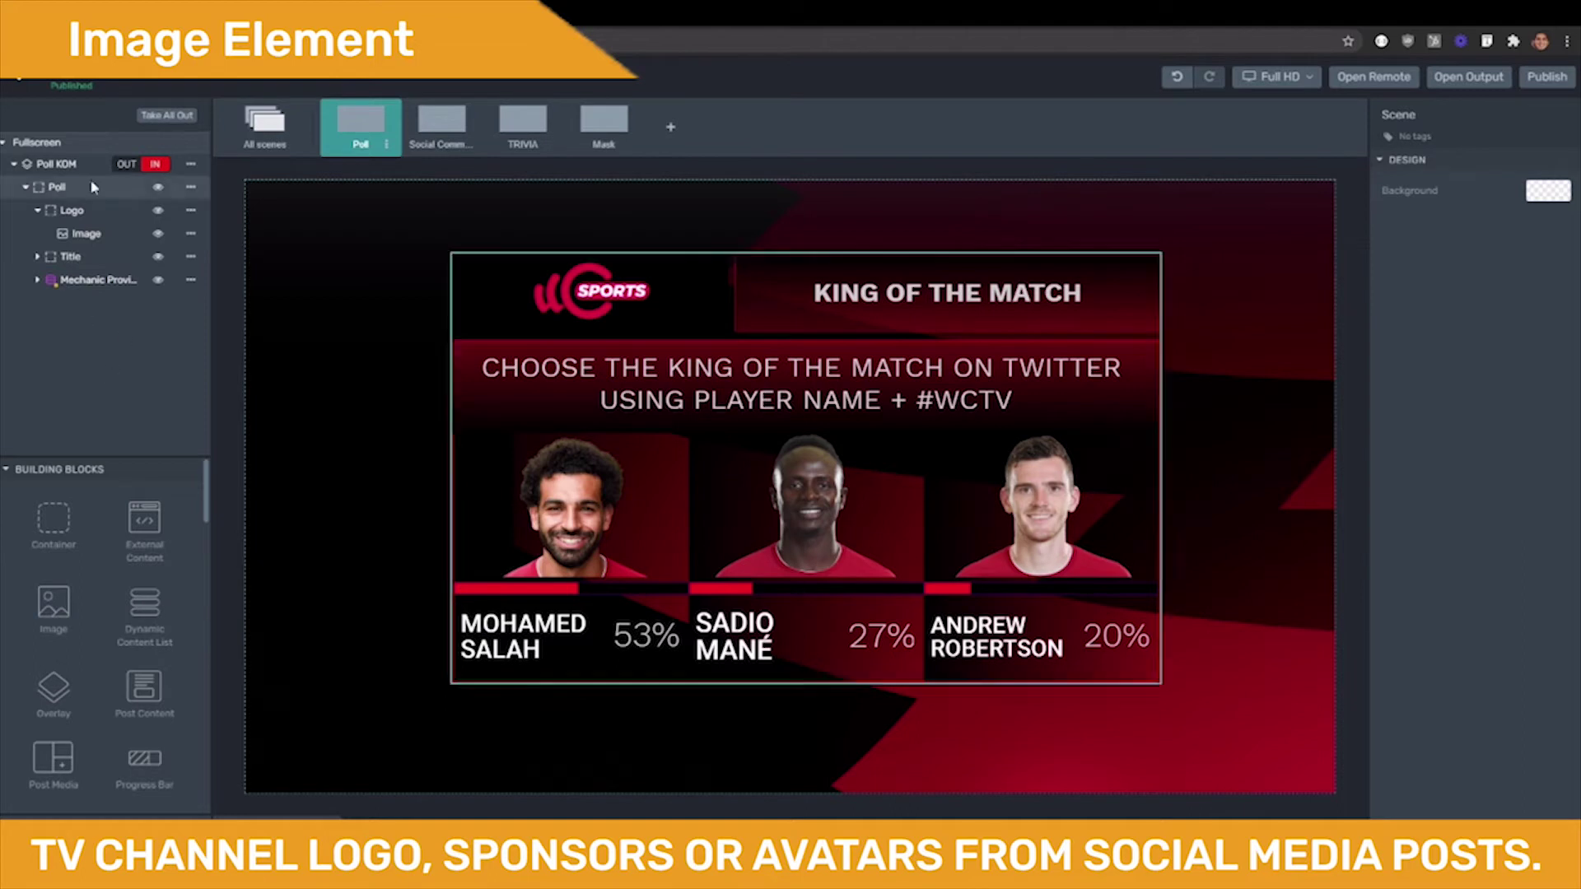
click(518, 316)
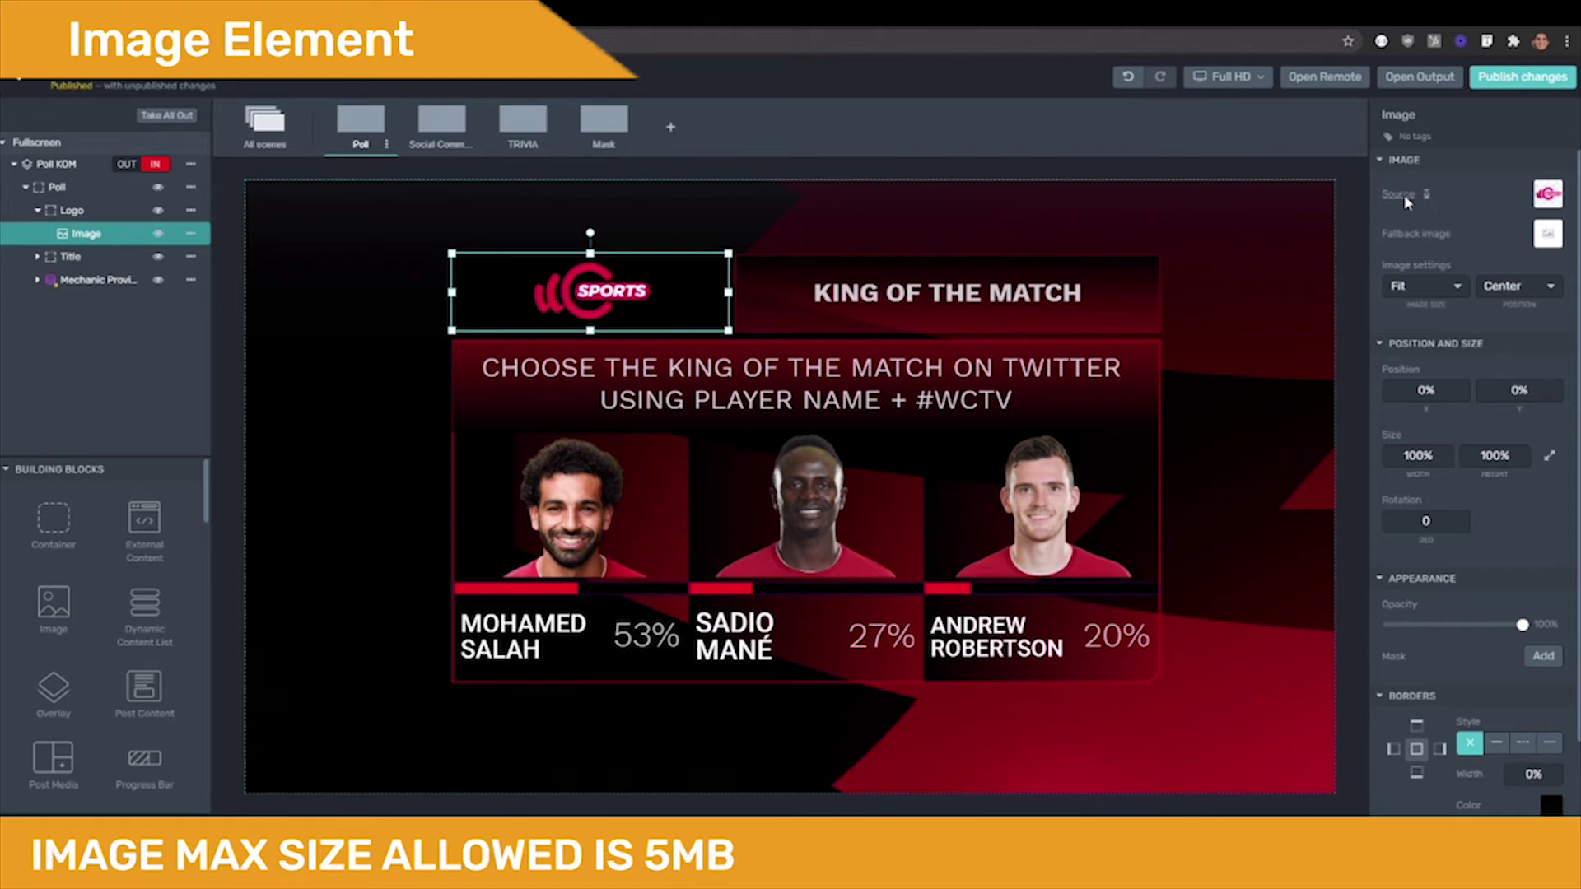
mouse_move(1404, 194)
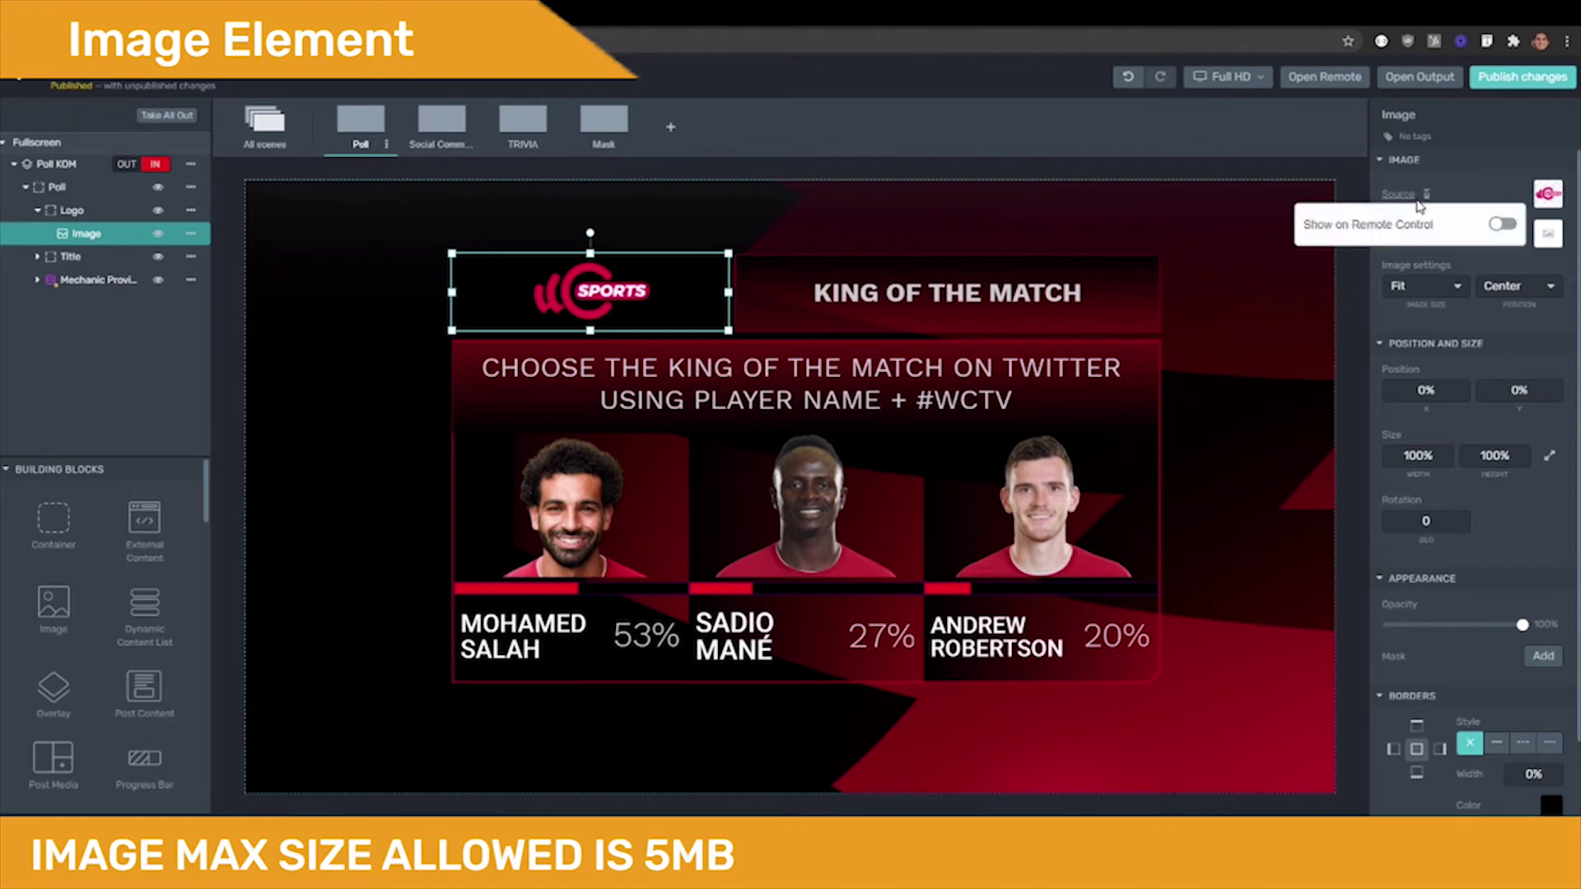
click(1500, 225)
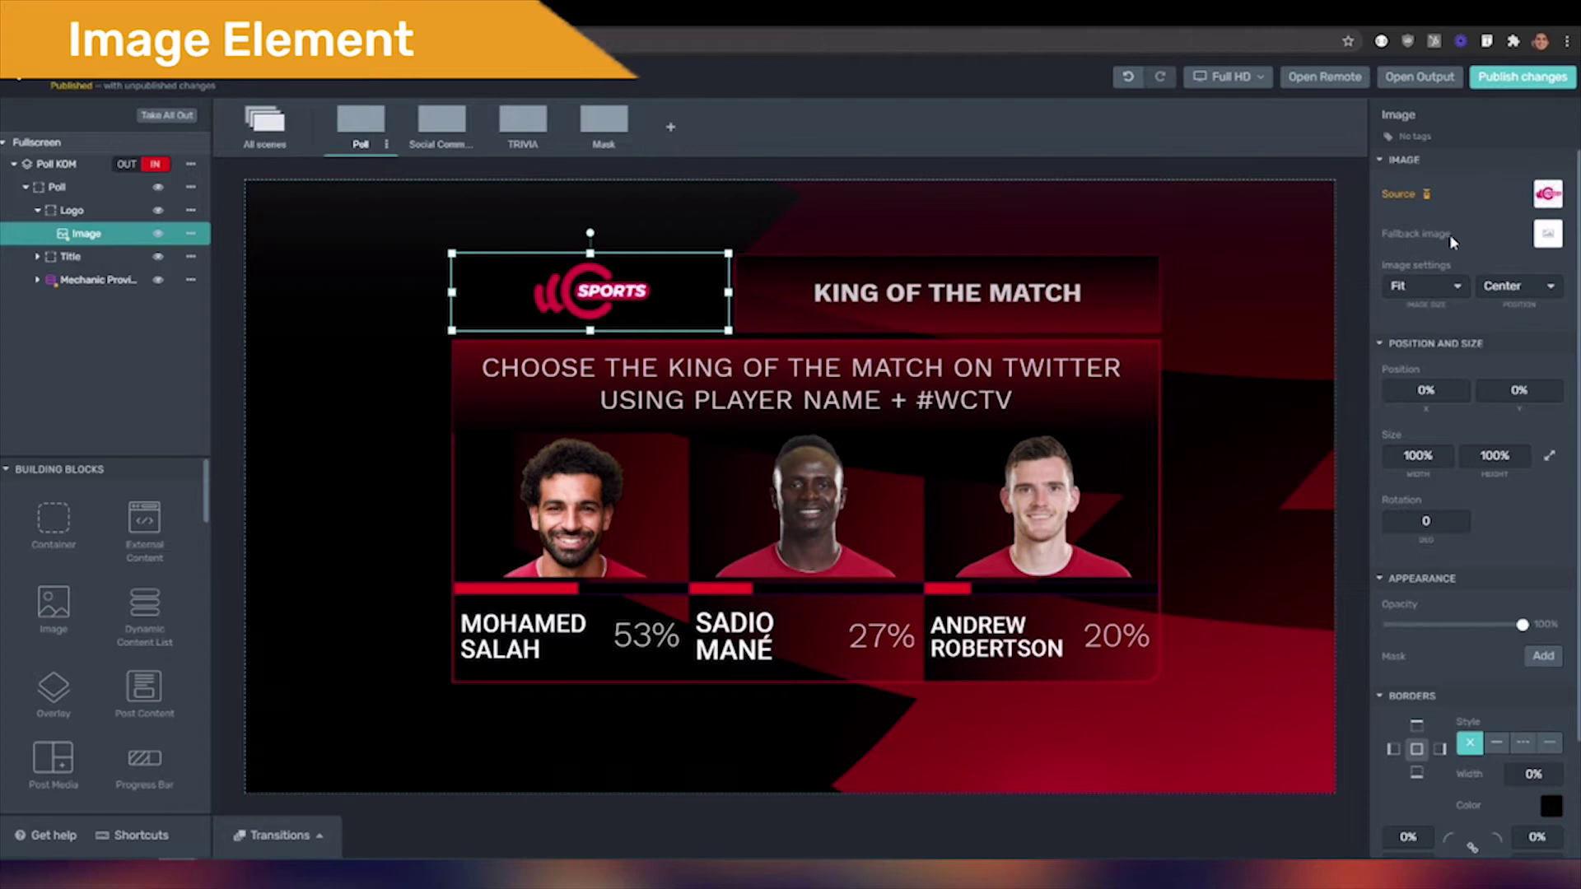
Try Fit, Fill and Stretch sizing on Salah's photo, then settle on Natural size
click(583, 538)
click(1435, 306)
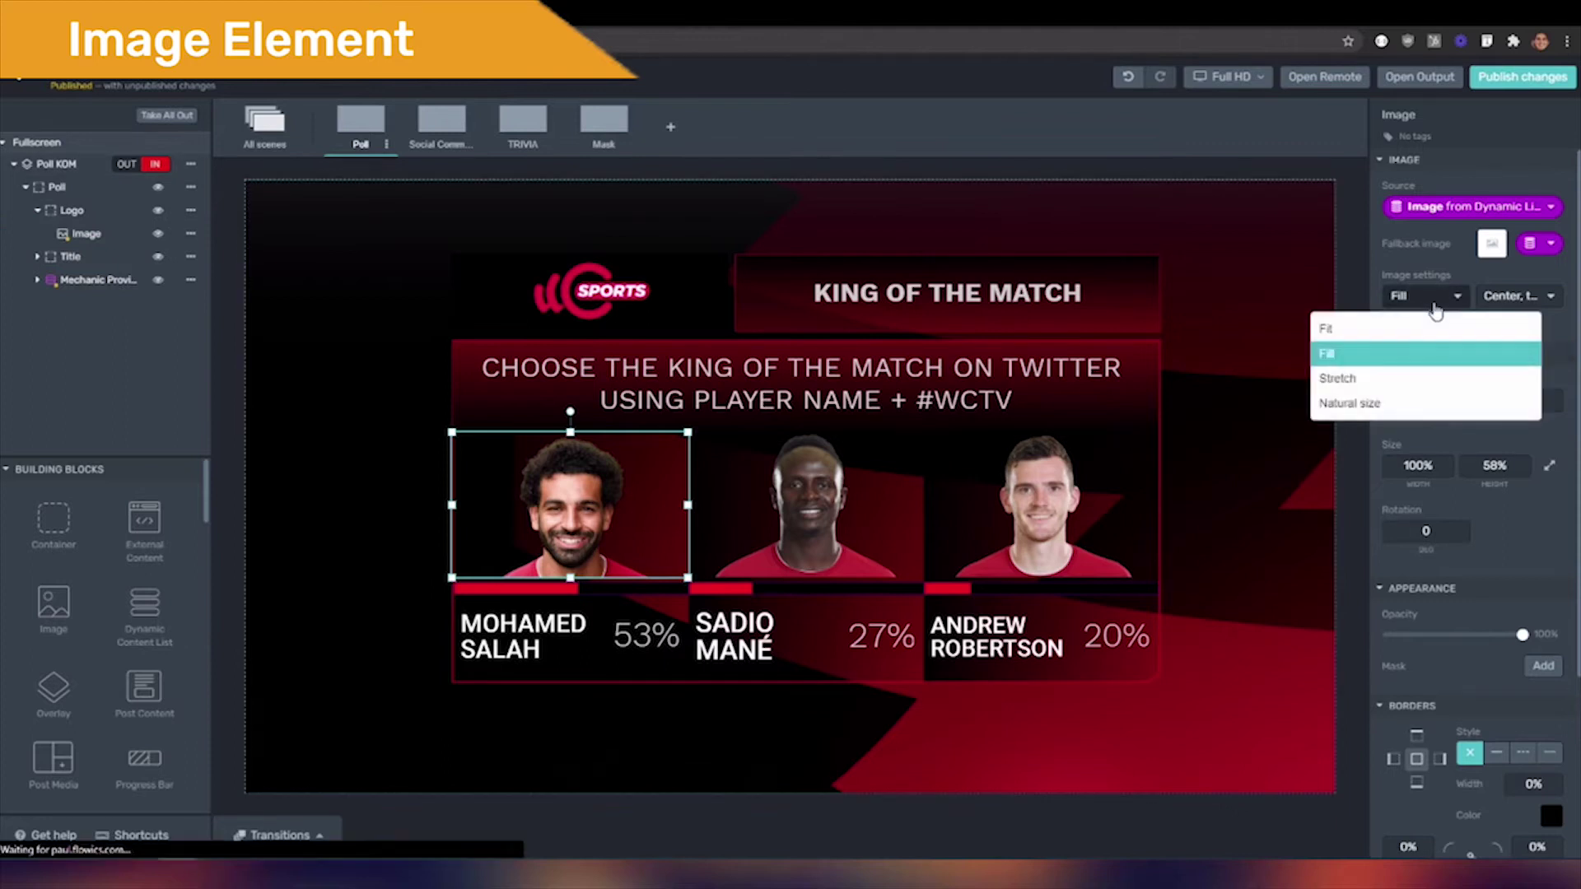
click(1350, 328)
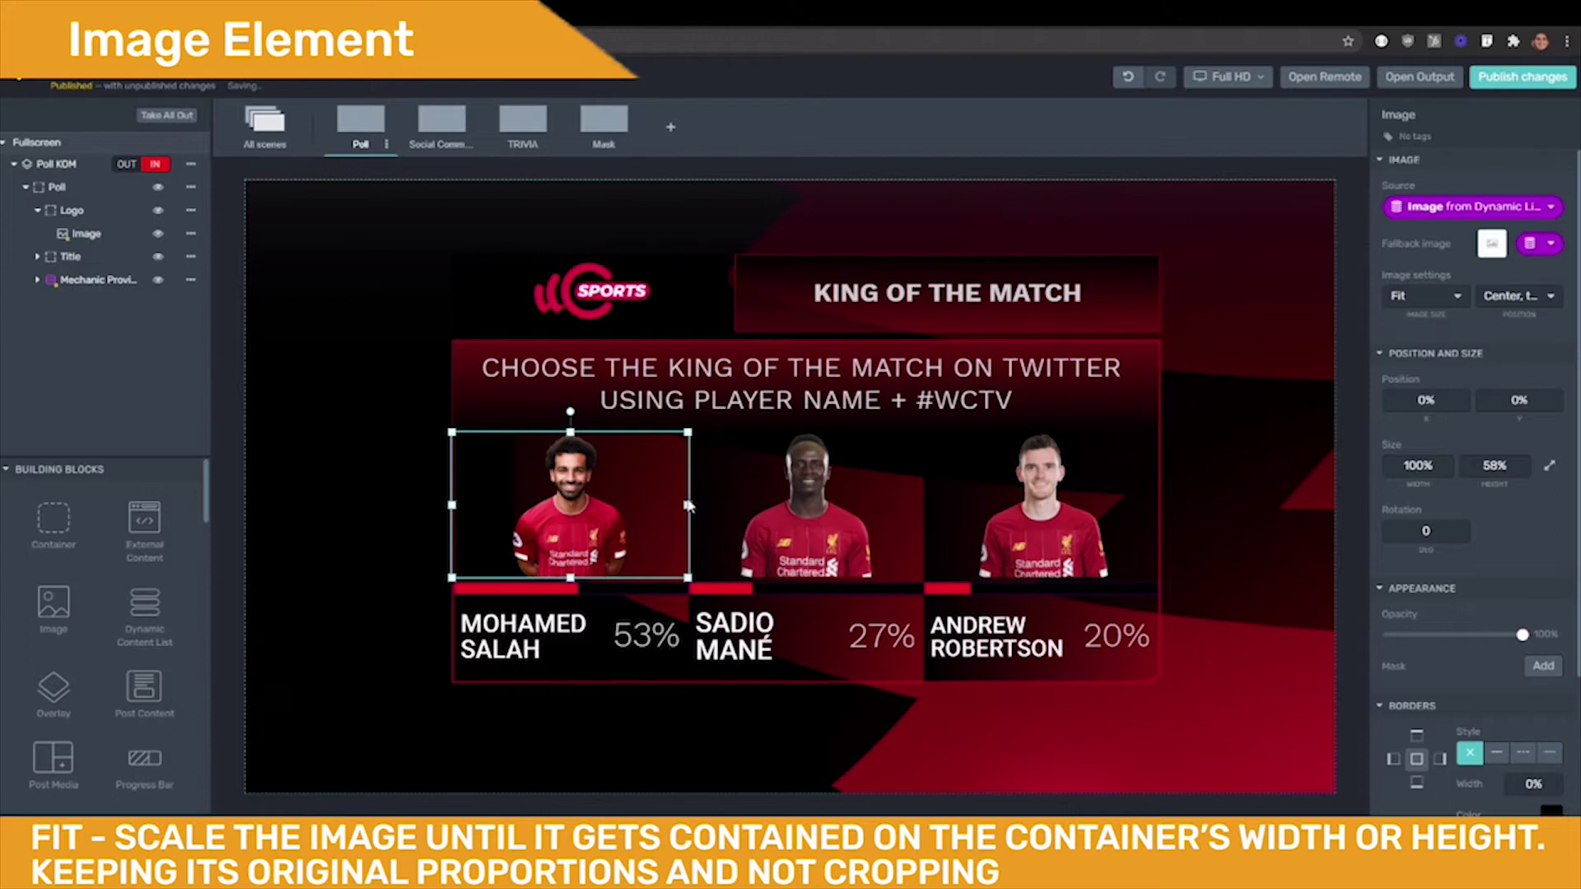
click(1415, 298)
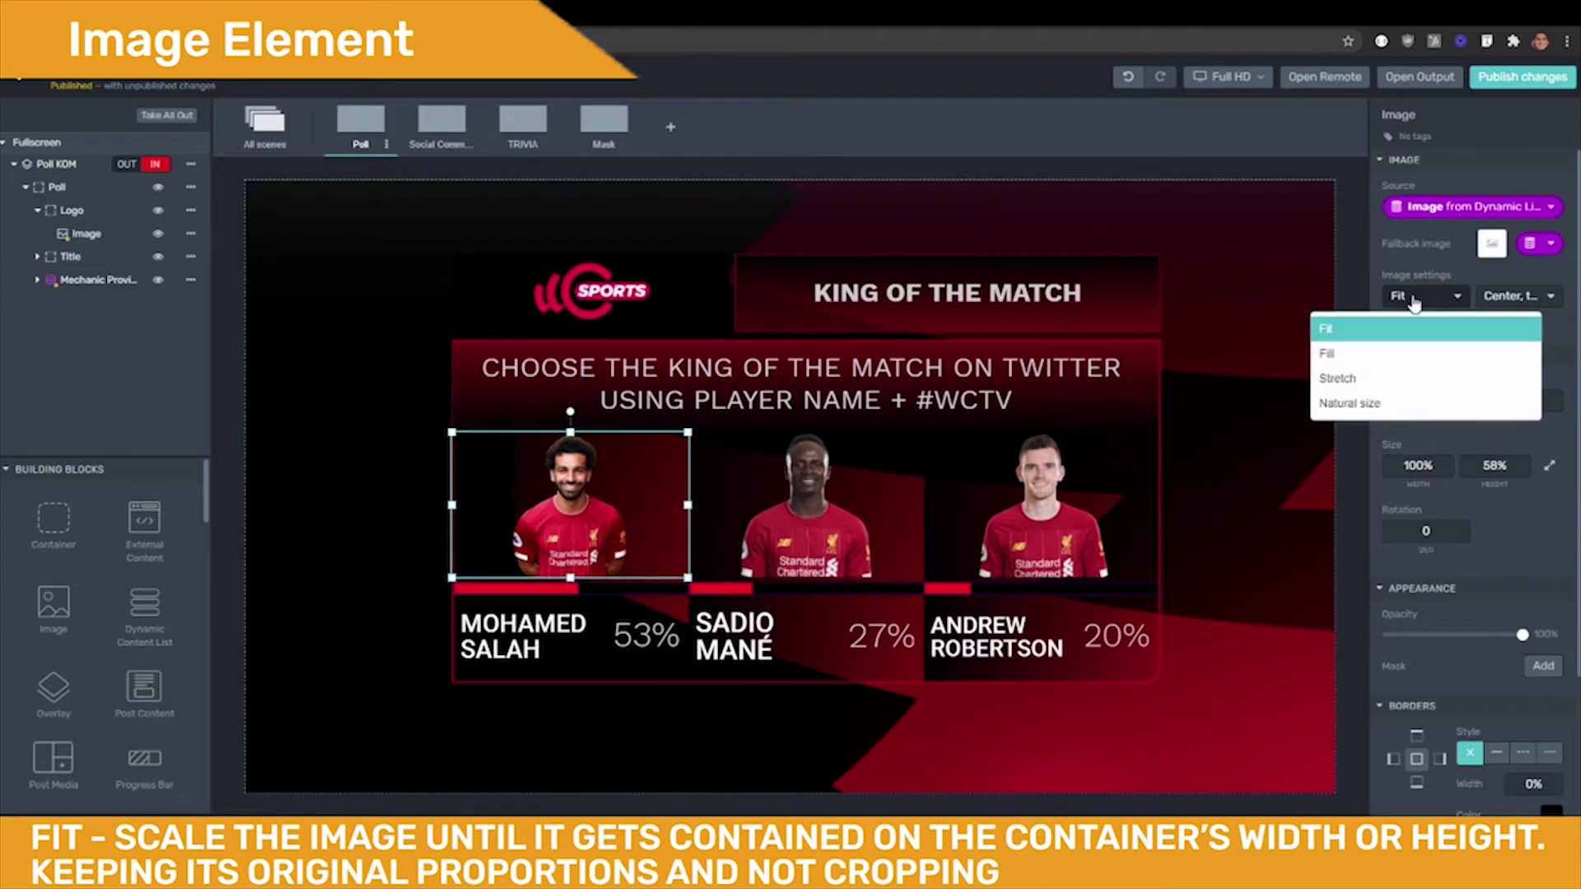
click(1372, 356)
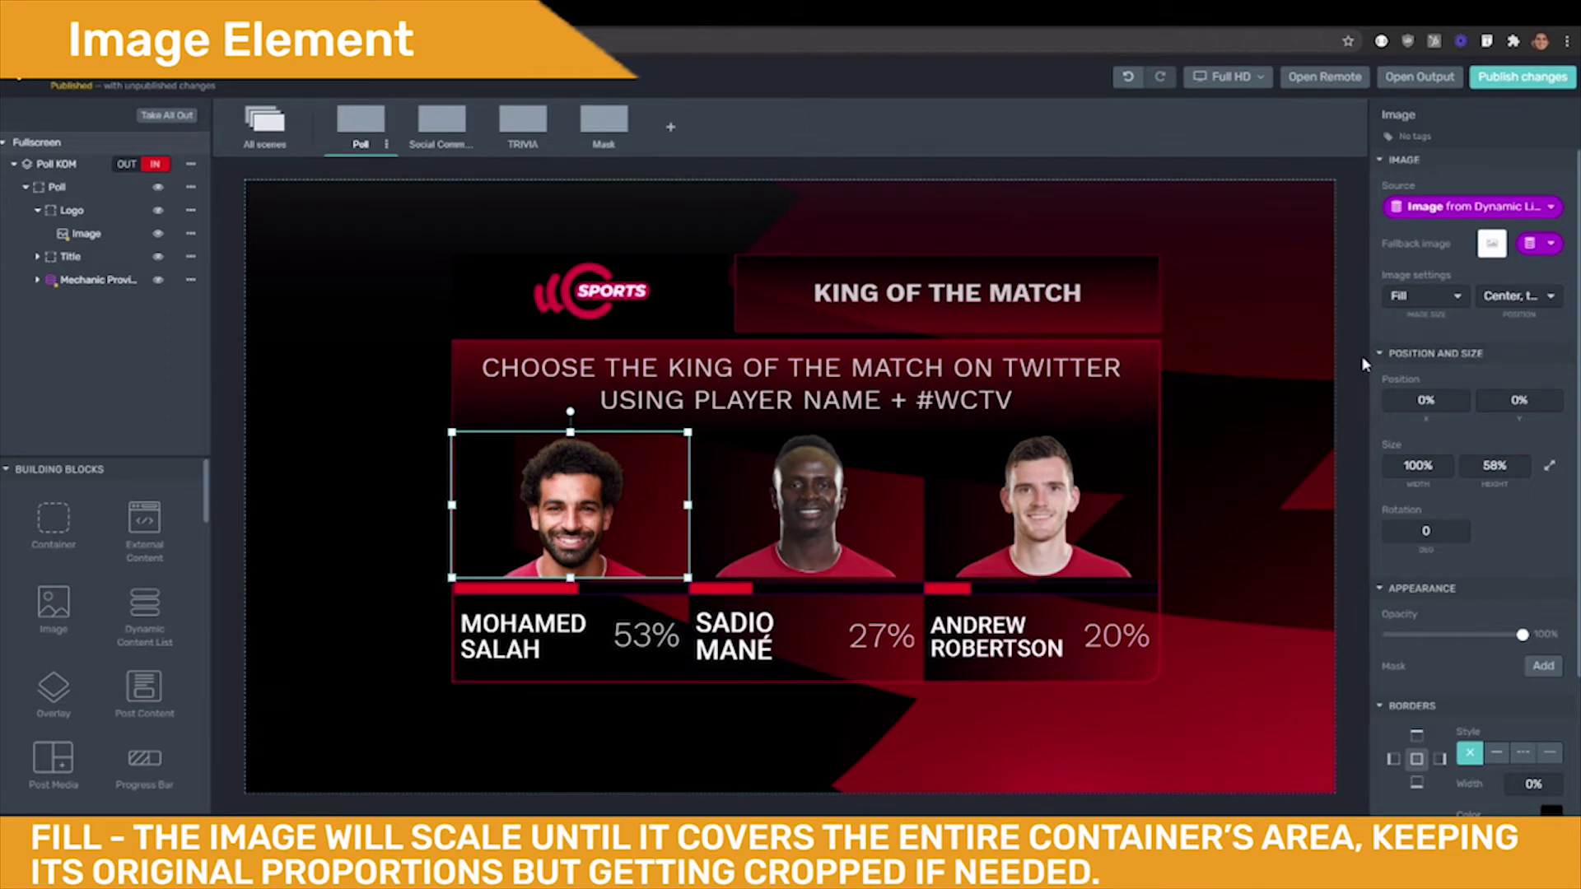
click(1425, 303)
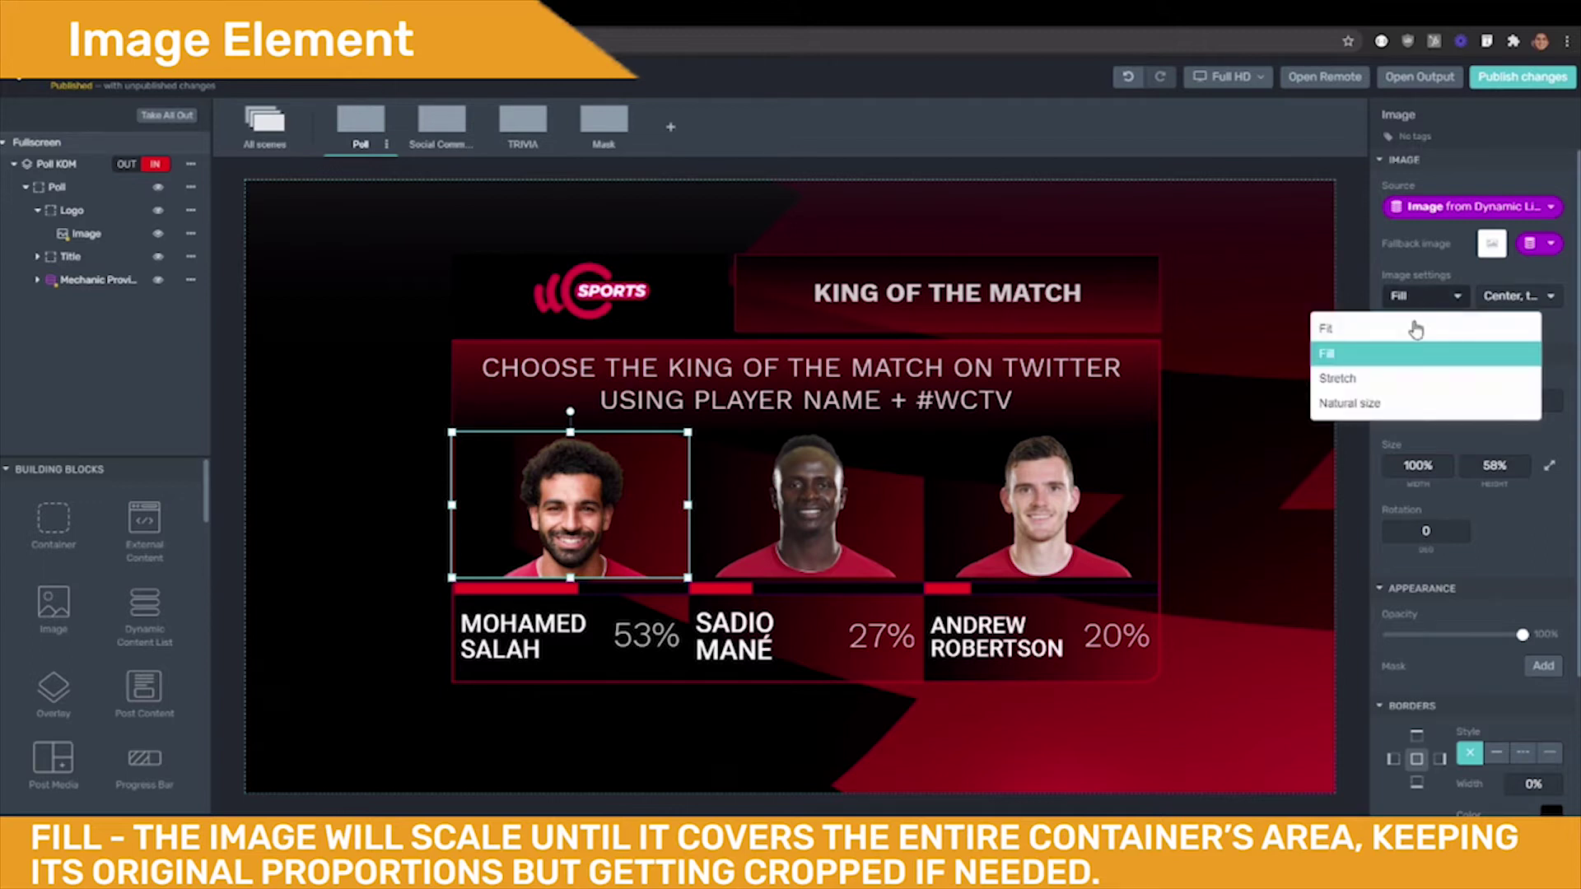
click(1383, 373)
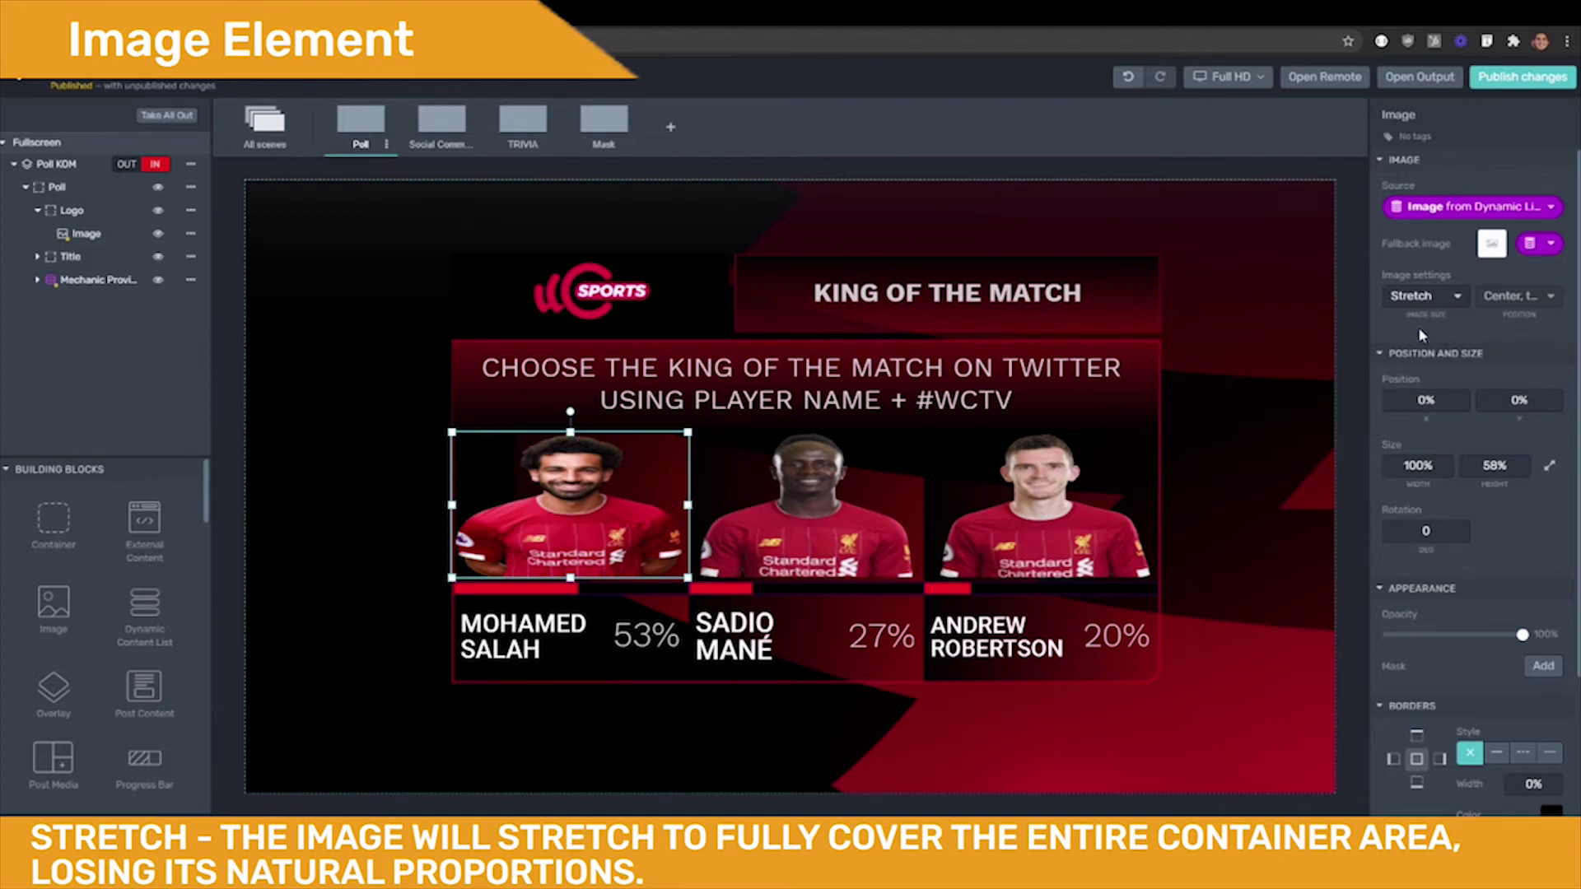
click(1428, 298)
click(1374, 402)
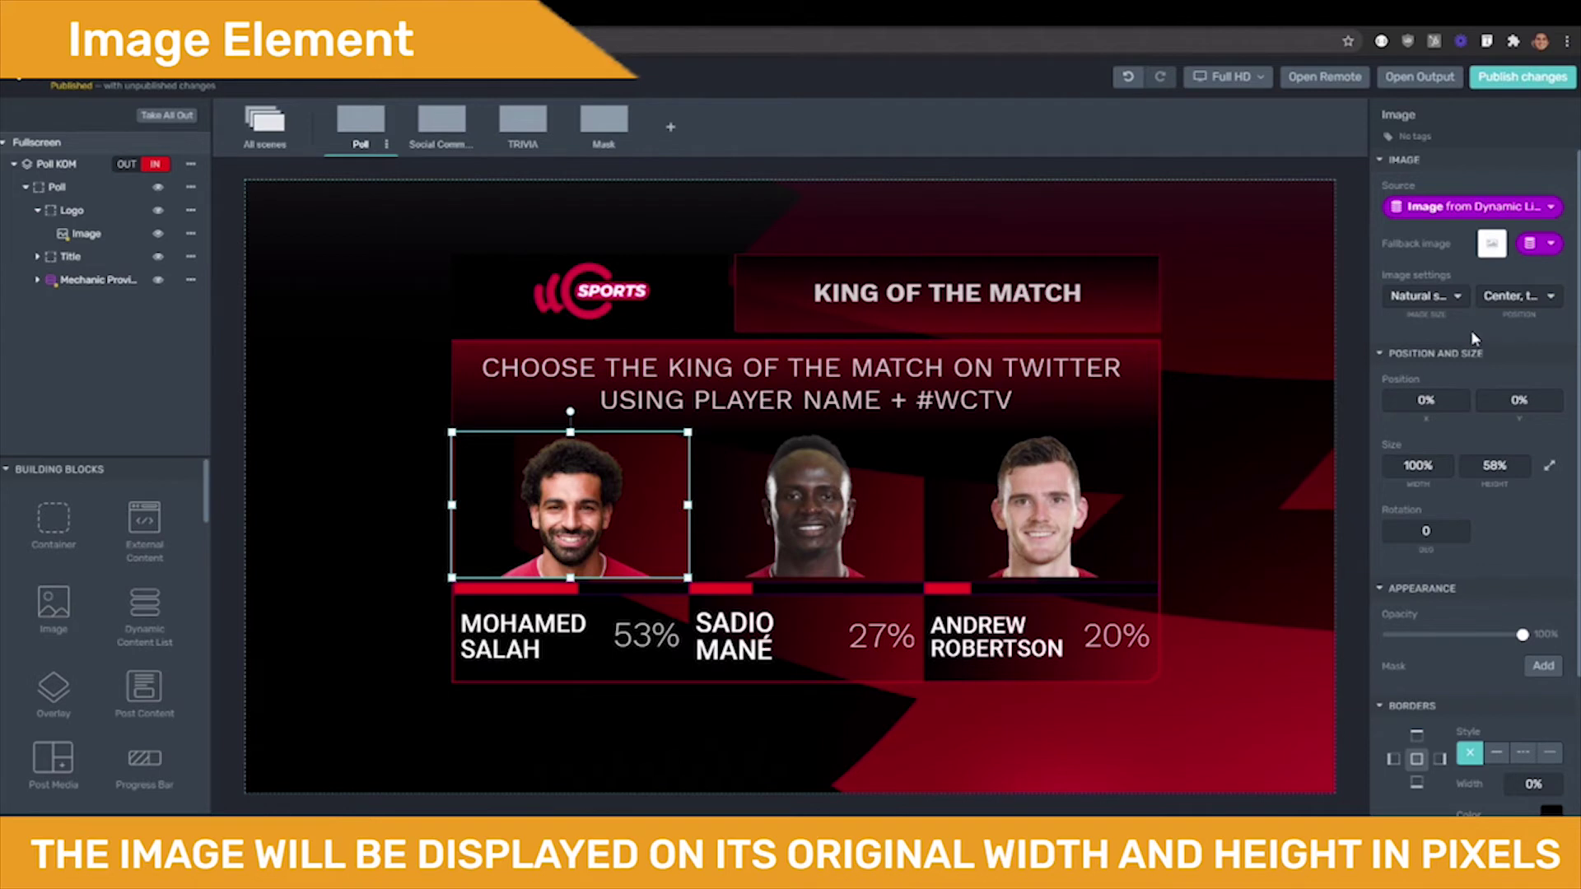
Try another anchor in the photo's Position grid, then select the Social Comments author avatar
click(1511, 302)
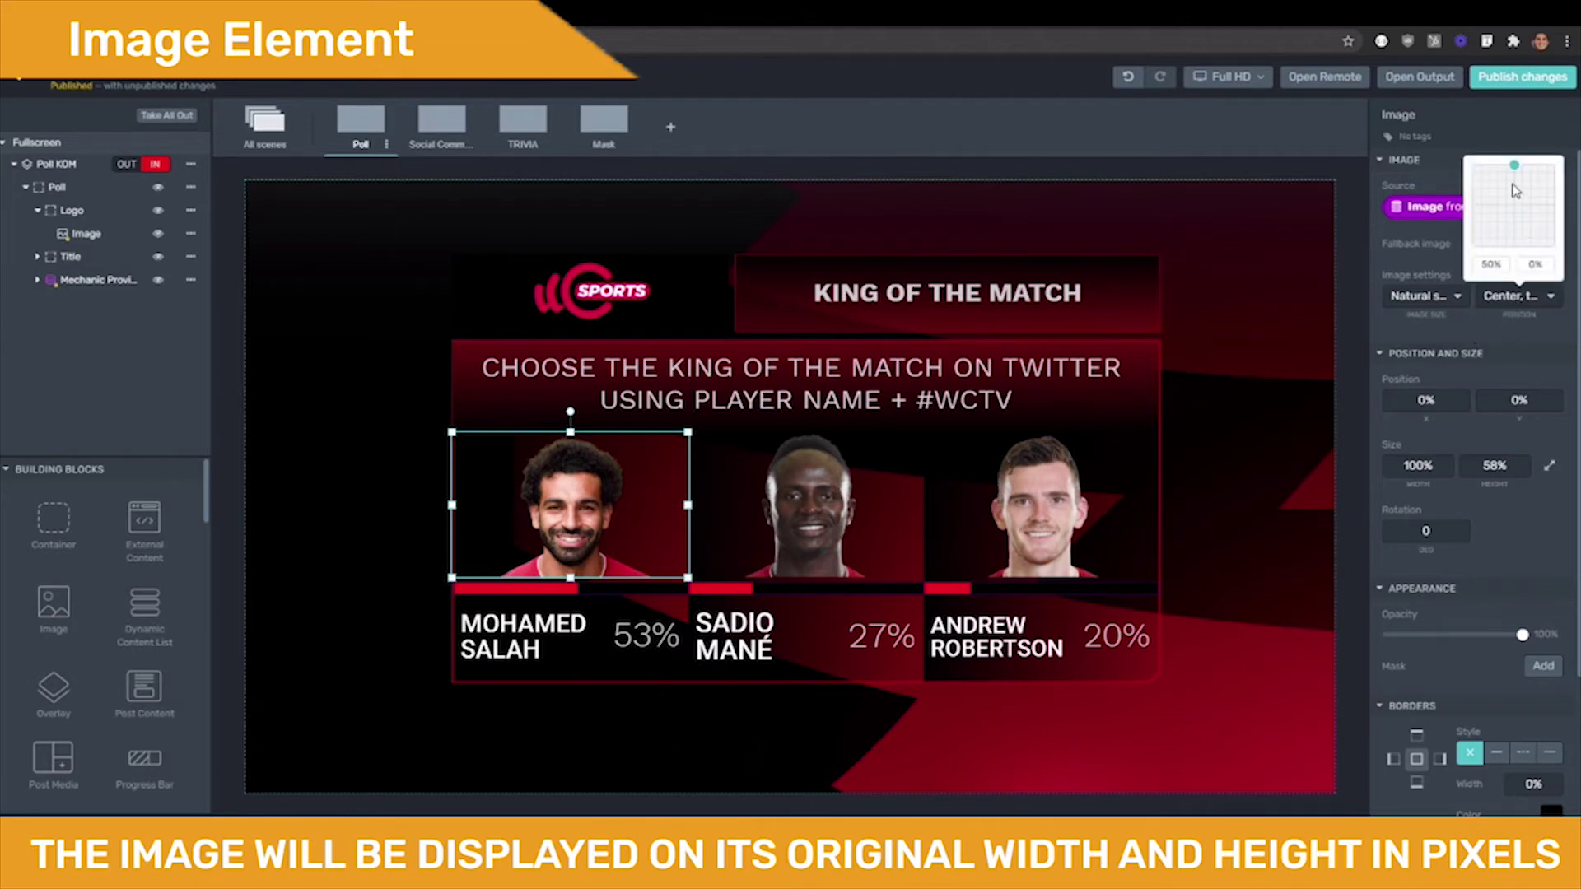
mouse_move(1516, 168)
mouse_down()
mouse_move(1523, 206)
mouse_move(1516, 169)
mouse_up()
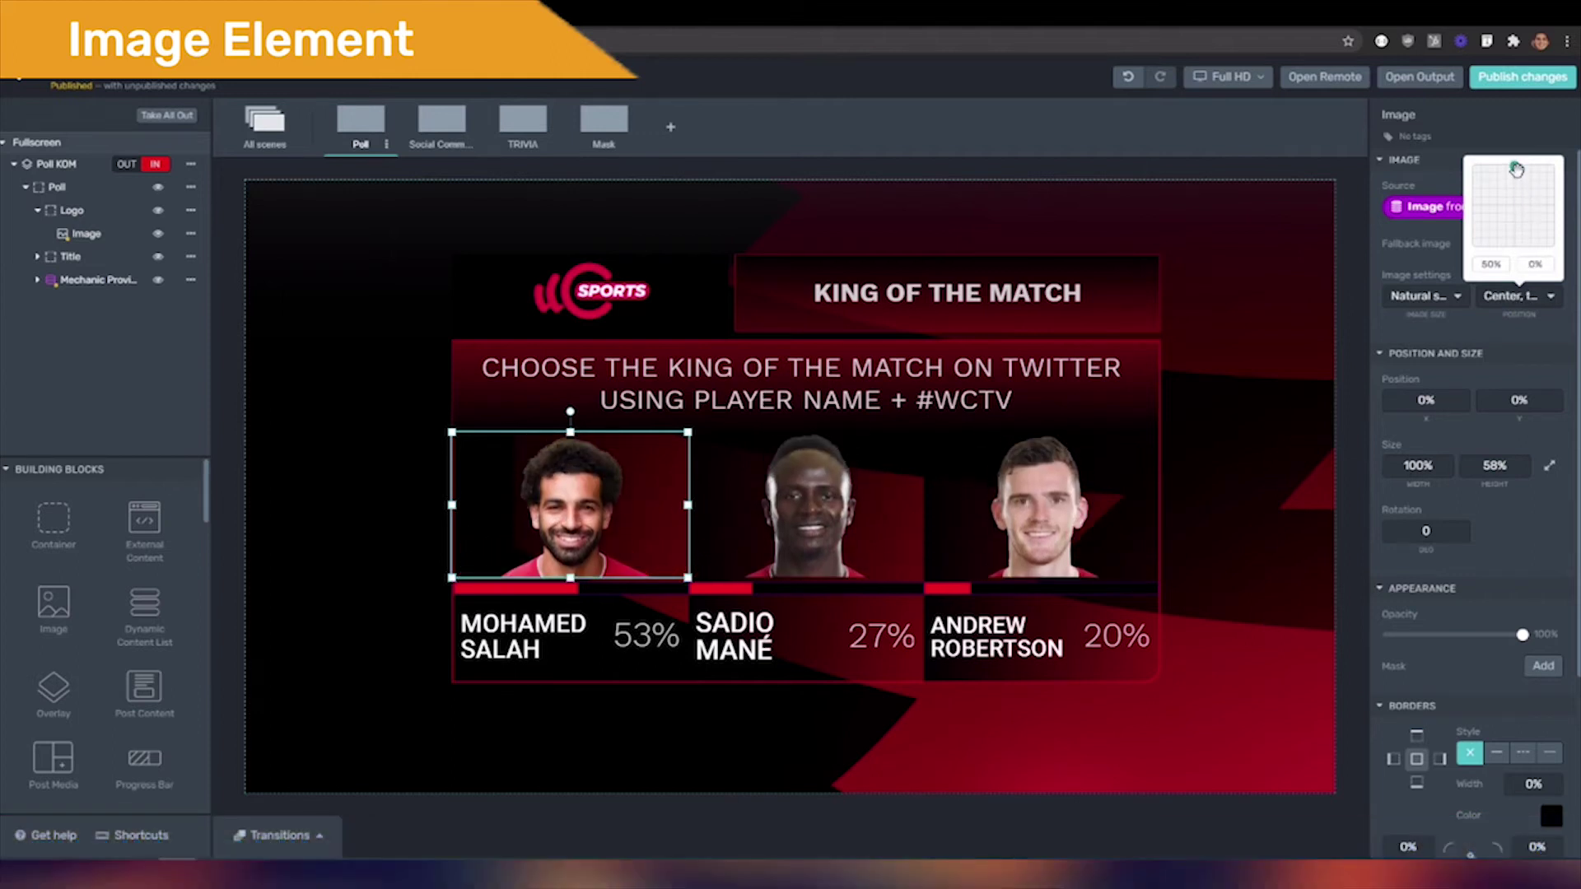
click(1470, 318)
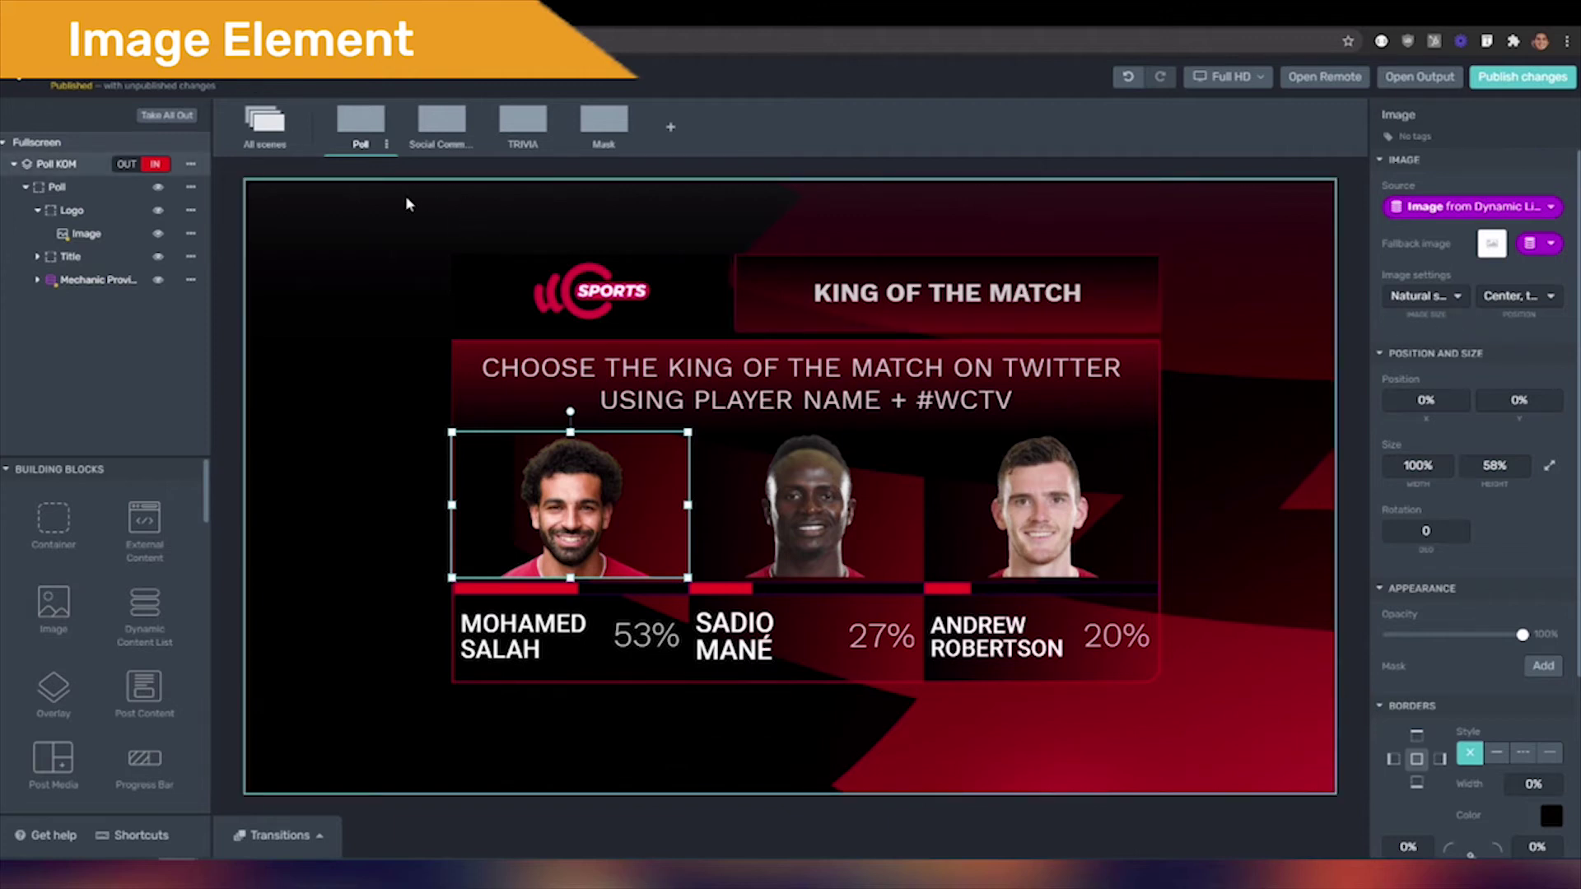
click(462, 143)
click(443, 297)
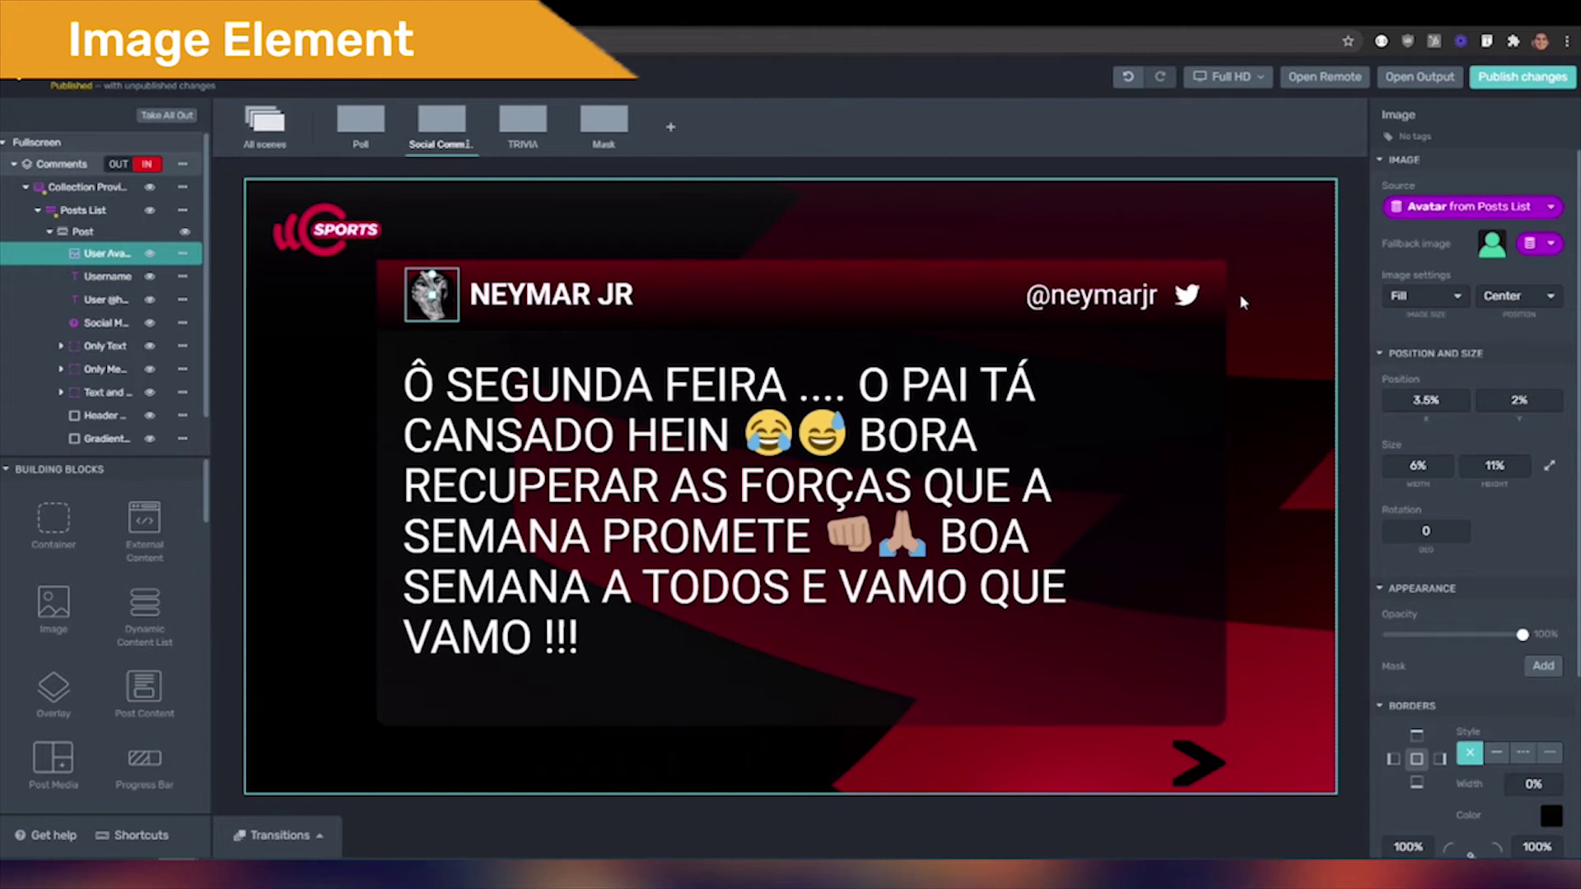
Switch to the Mask scene showing the black-and-white basketball player photo
click(622, 141)
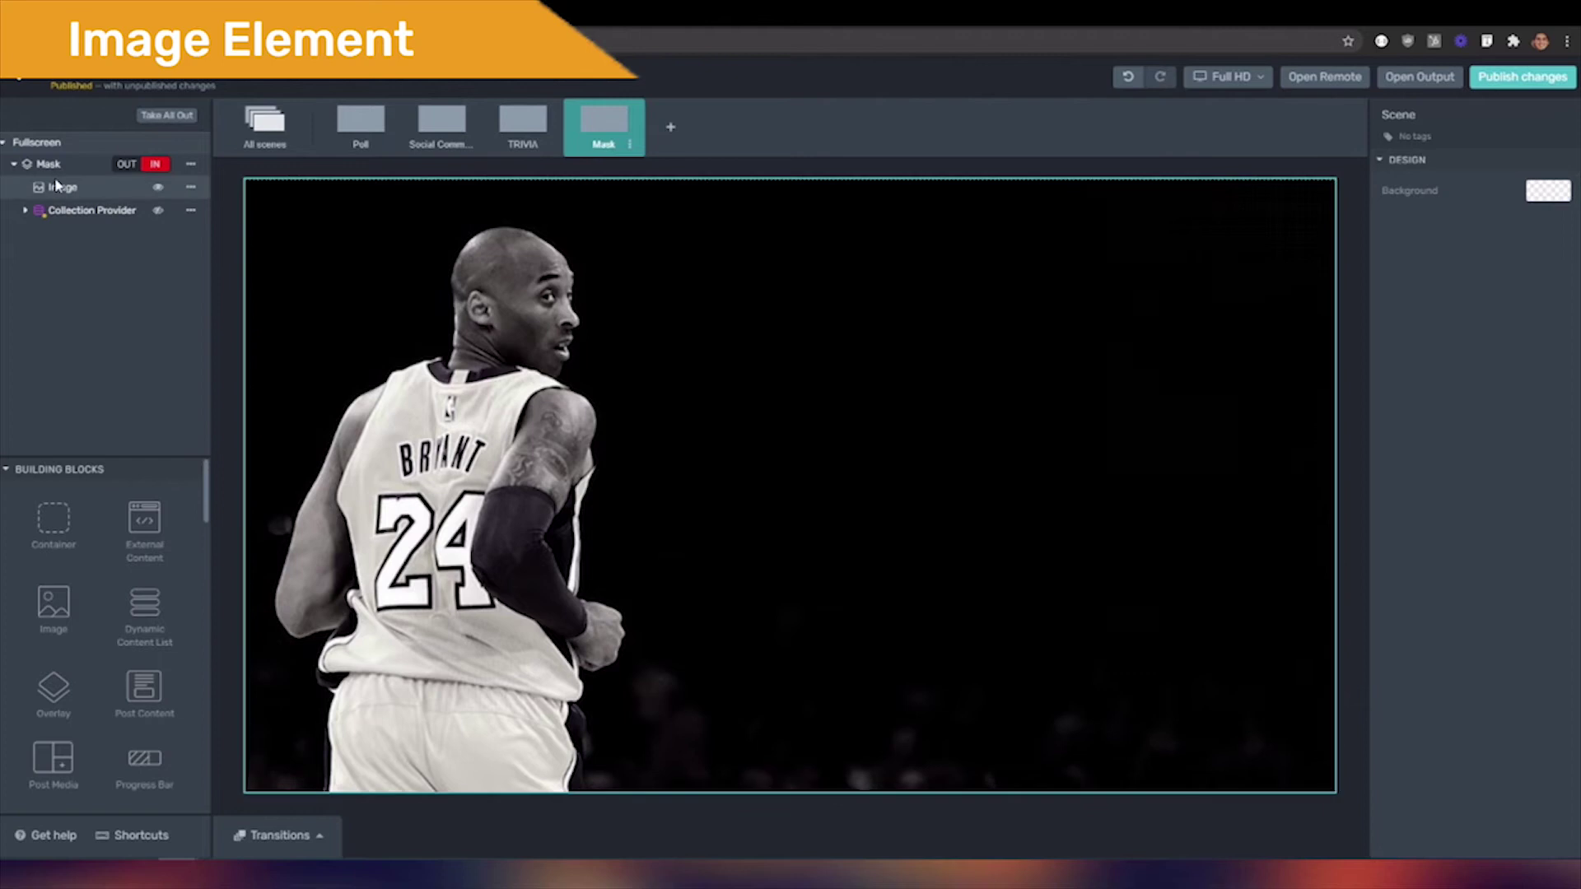
Add a Gradient mask to the Mask scene's player image
click(492, 345)
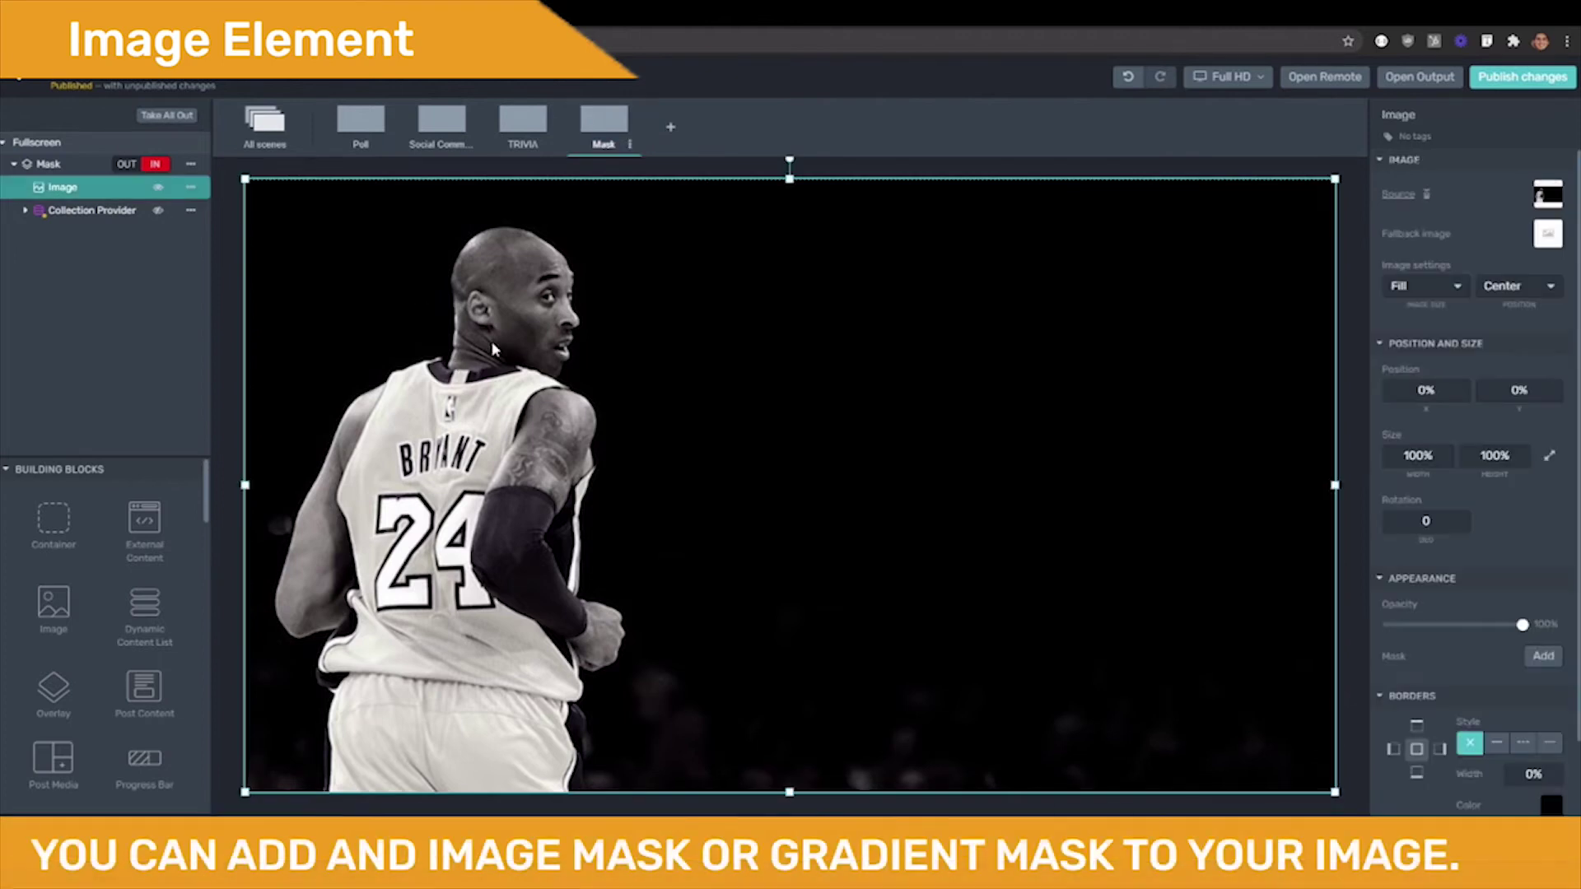
click(1542, 656)
click(1540, 659)
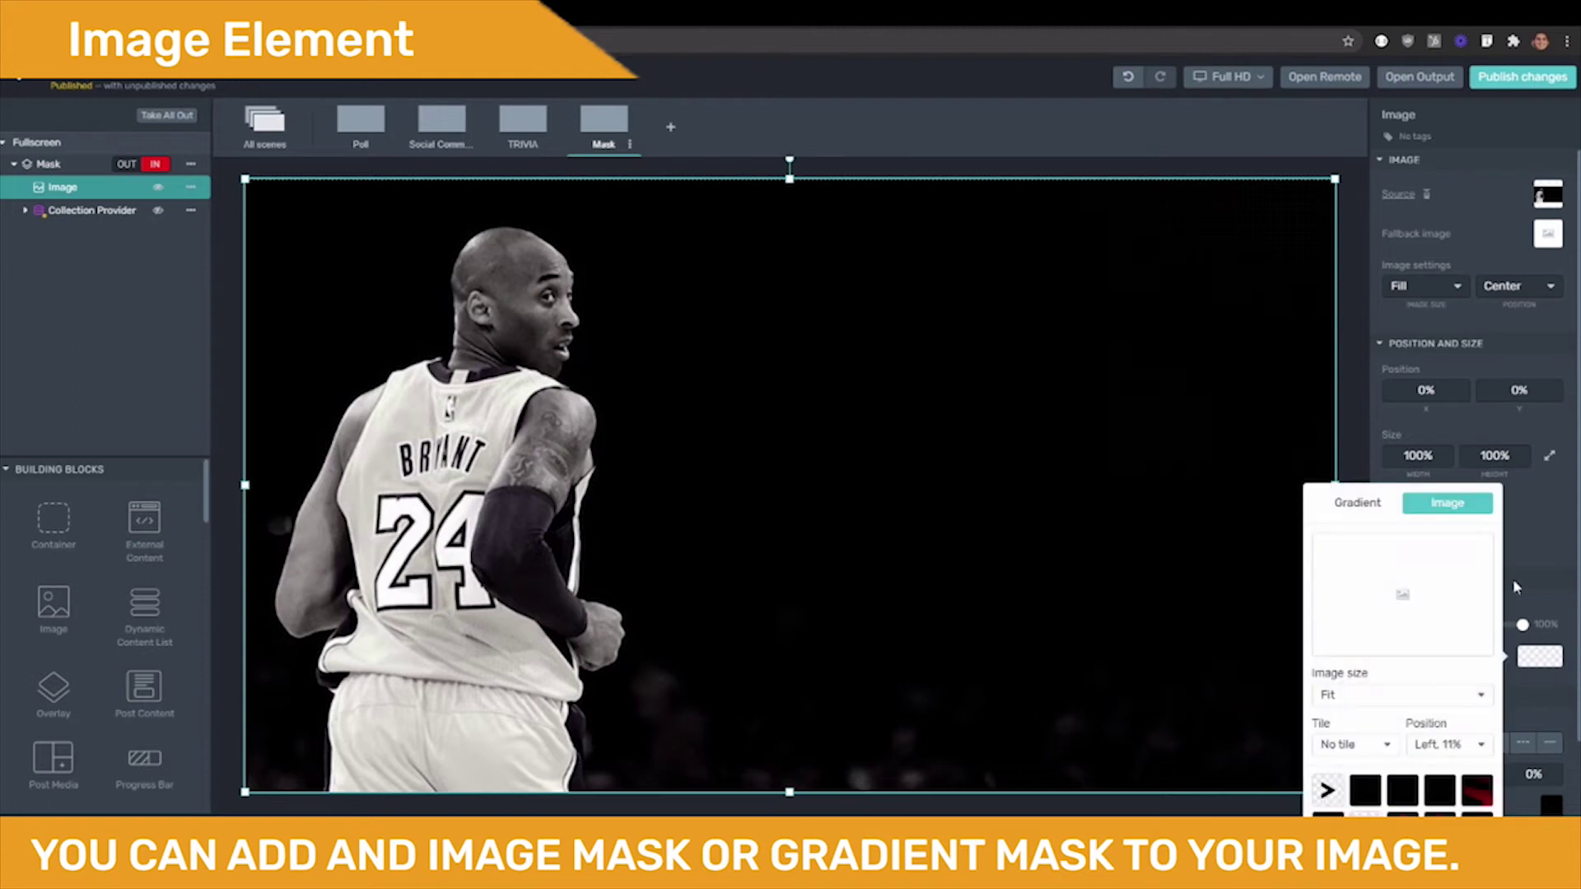
click(1366, 511)
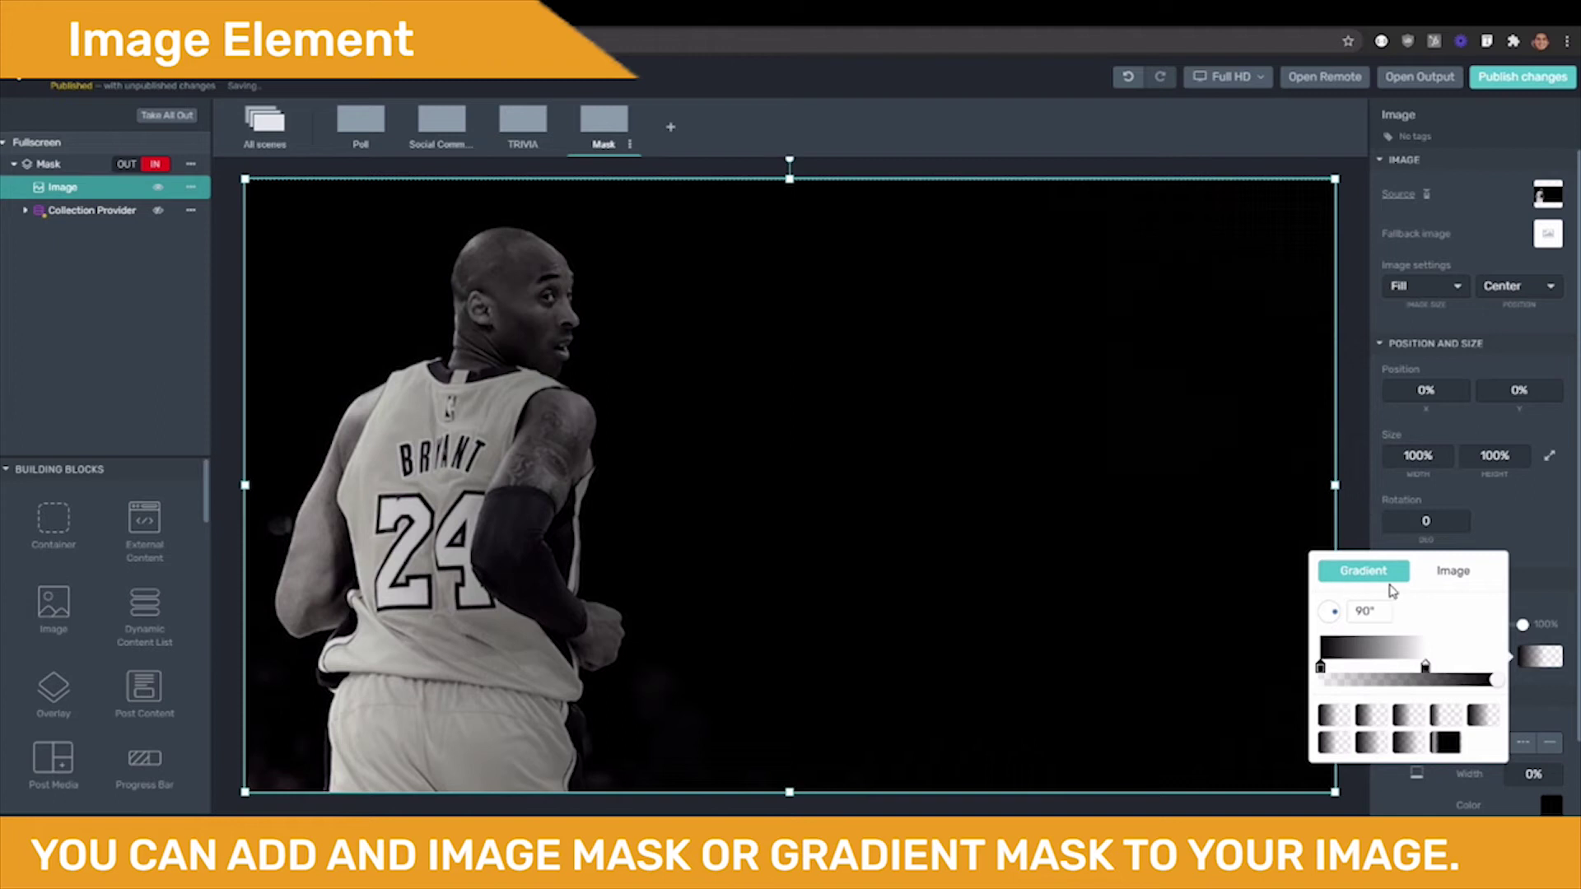
Set the gradient mask angle to 90° and drag its right stop left, then open TRIVIA
click(1367, 611)
text(171)
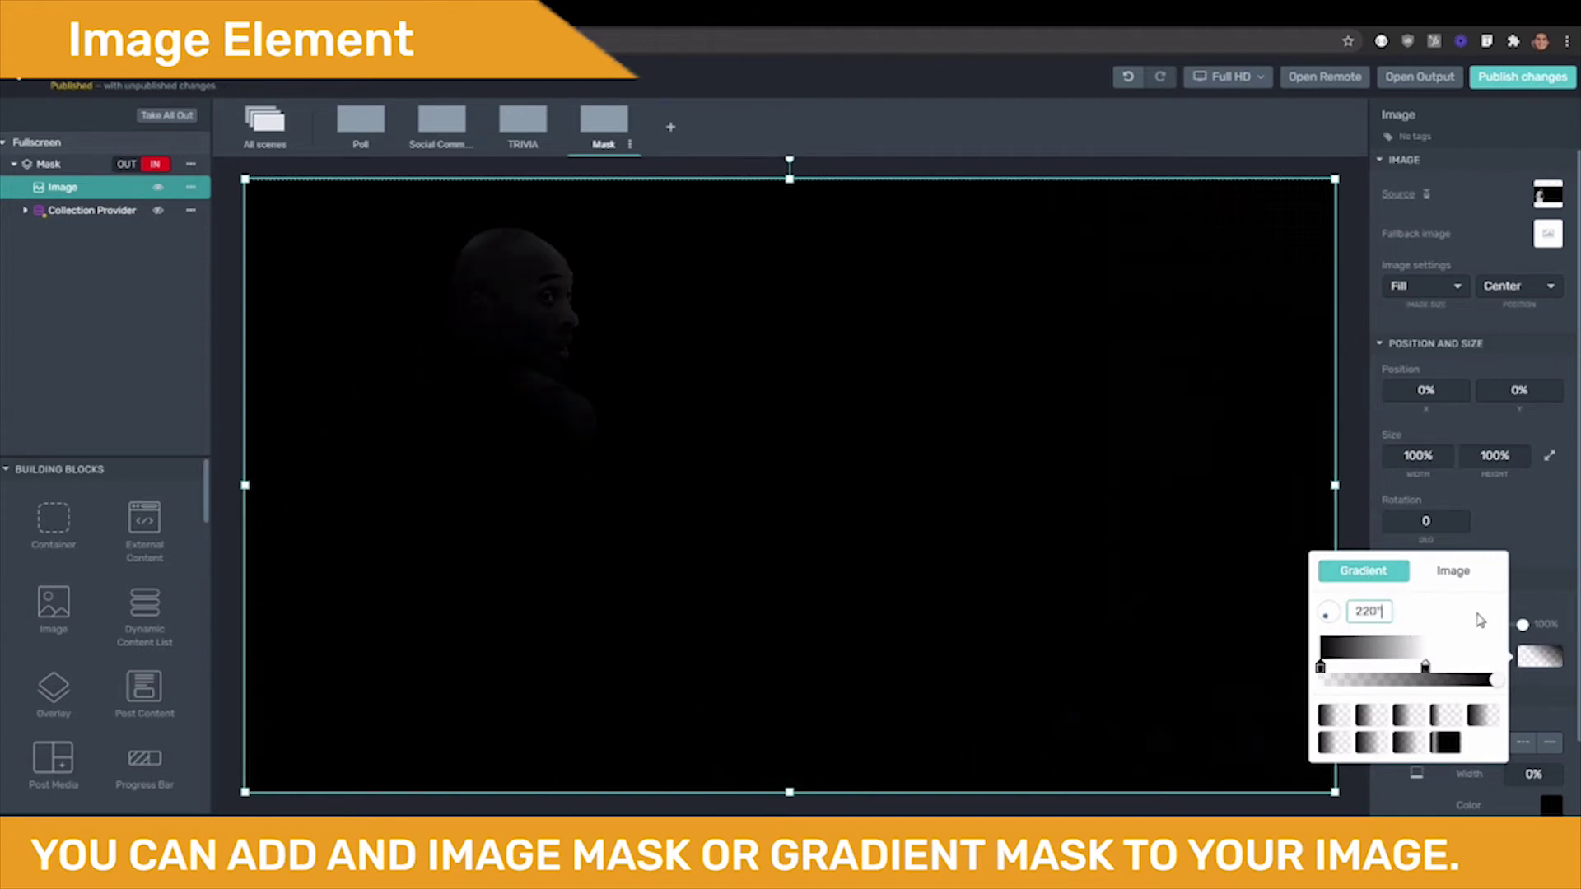
double_click(1368, 611)
text(103)
double_click(1368, 611)
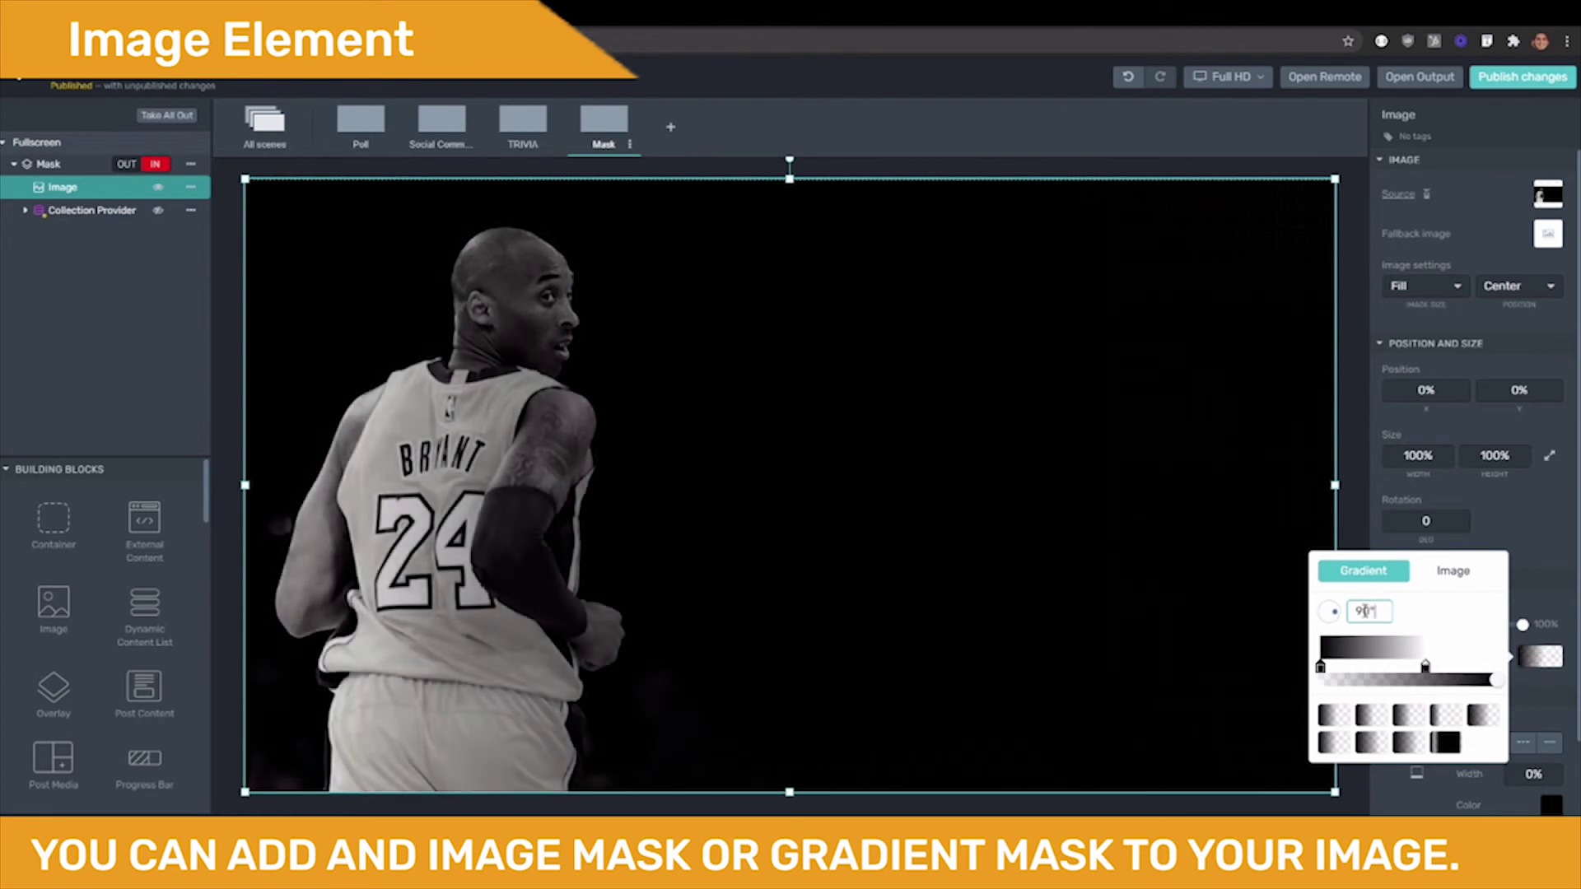
text(90)
mouse_move(1425, 667)
mouse_down()
mouse_move(1330, 668)
mouse_move(1408, 667)
mouse_up()
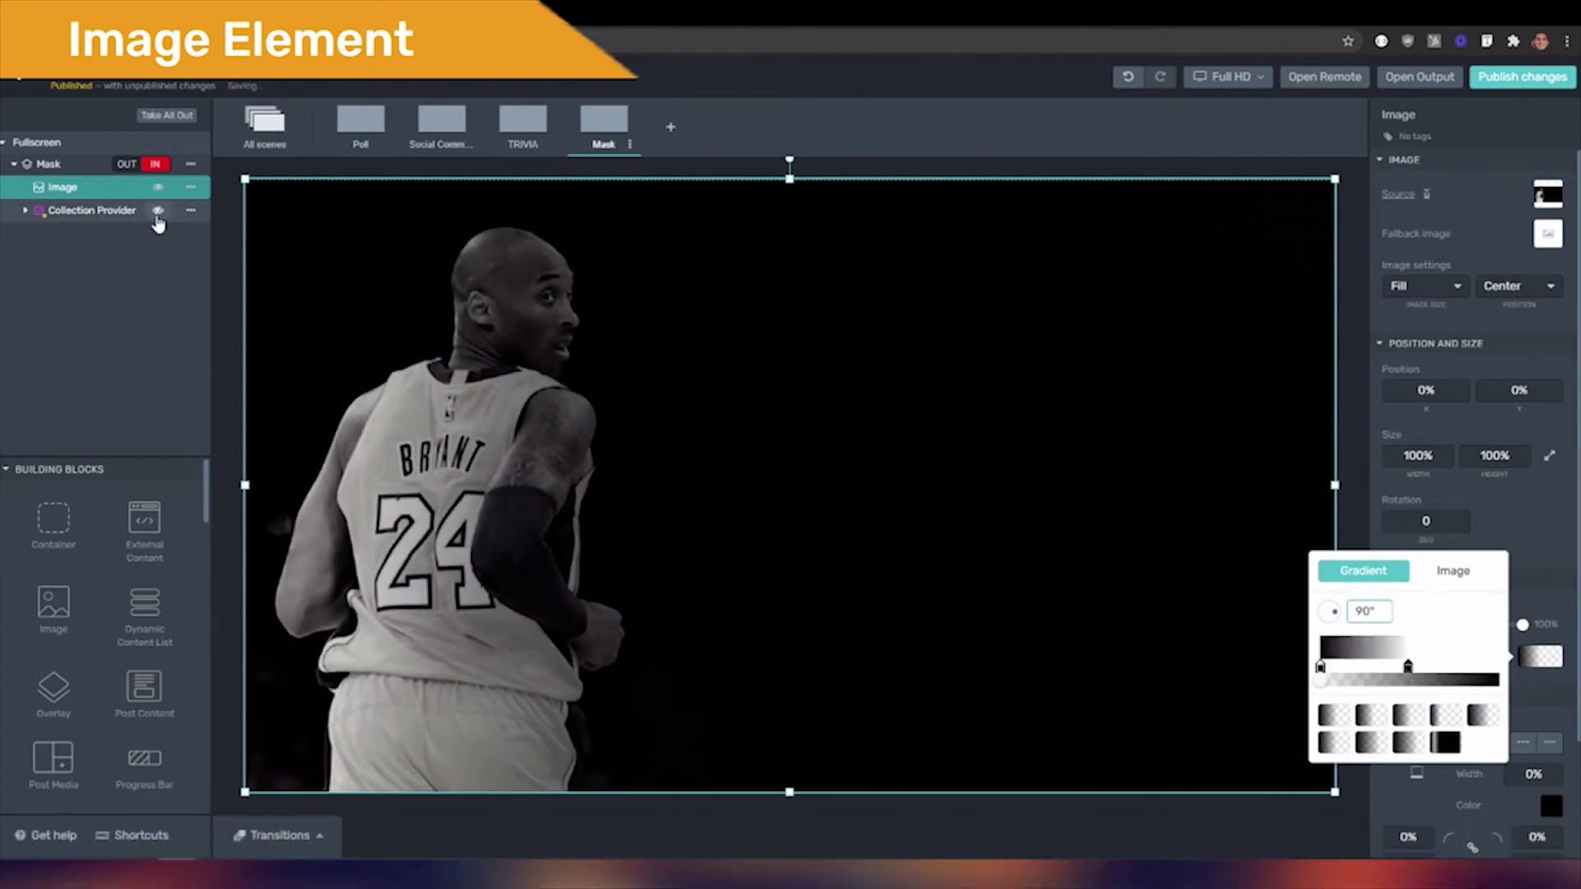
click(91, 210)
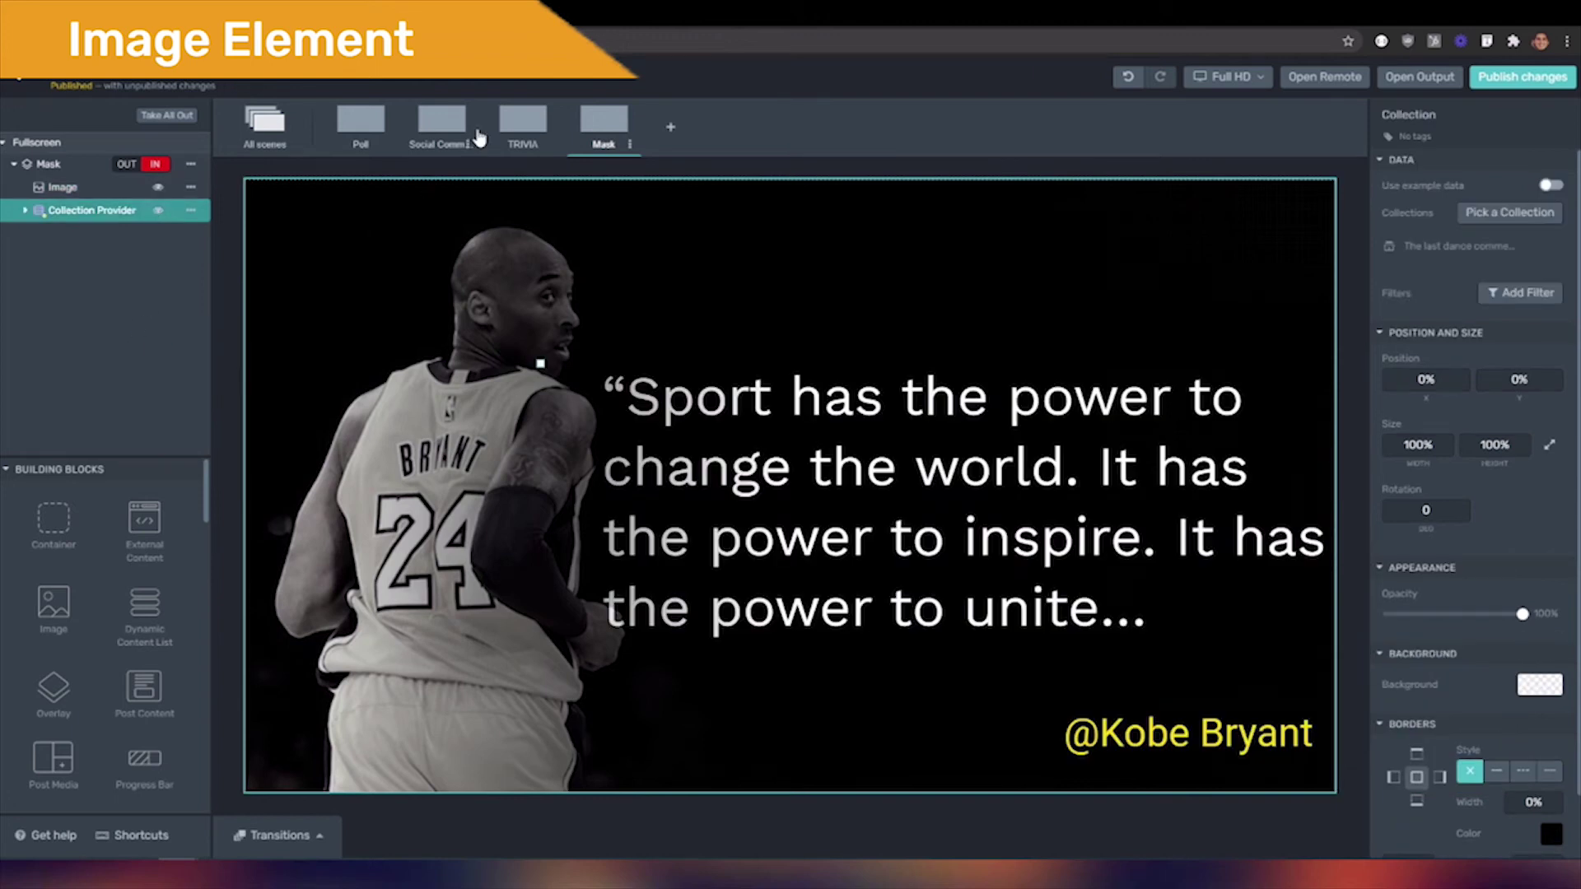
click(504, 142)
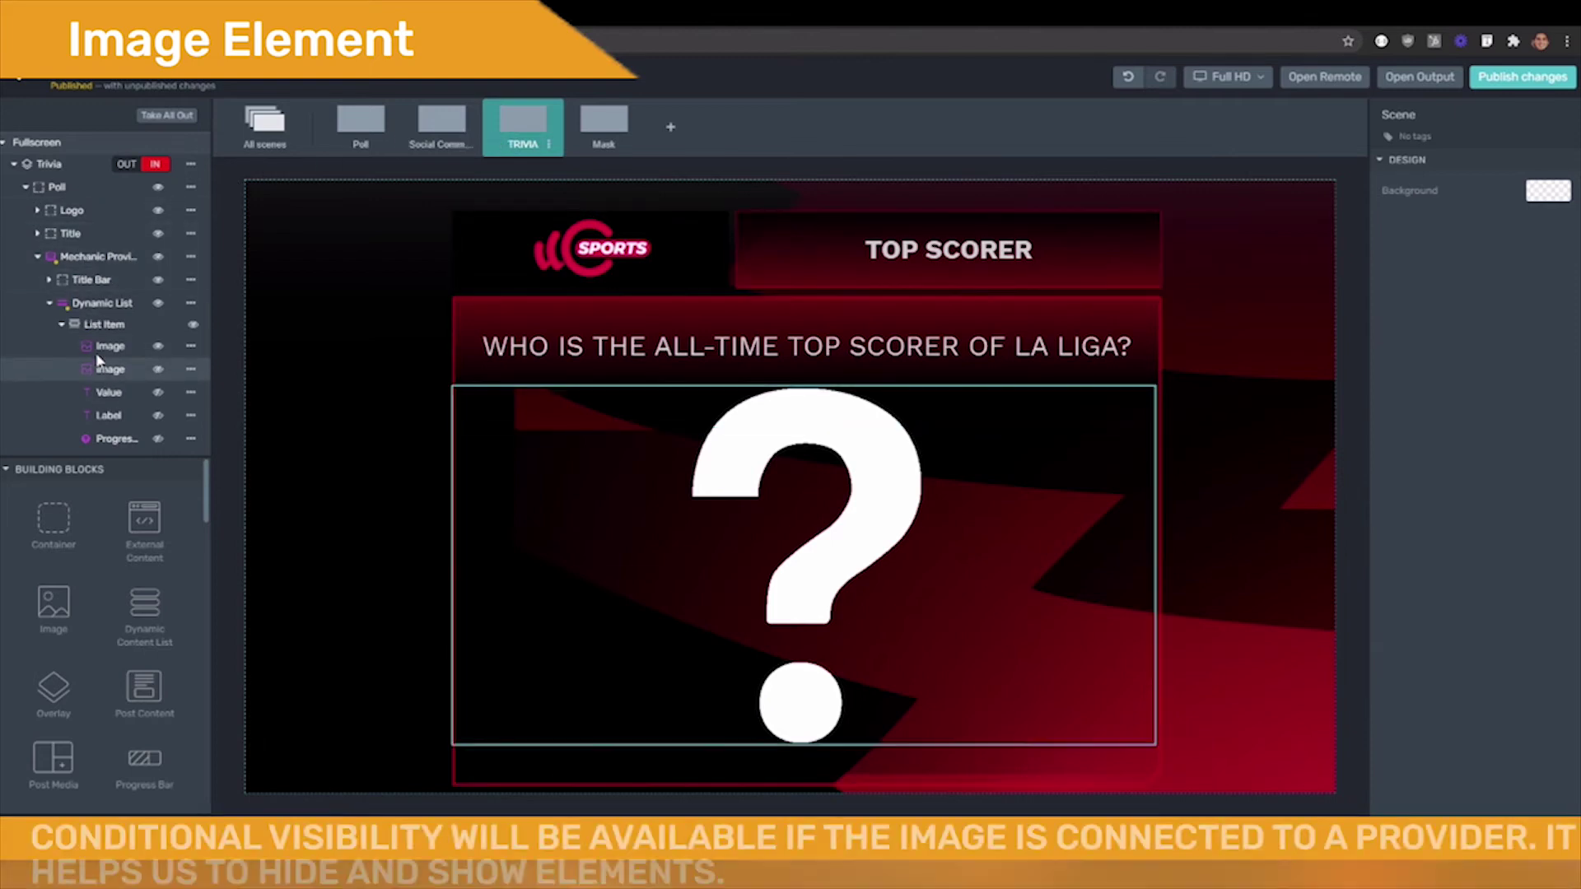
Compare both trivia images' opposite Is Closed visibility rules, then open the Remote page
click(102, 346)
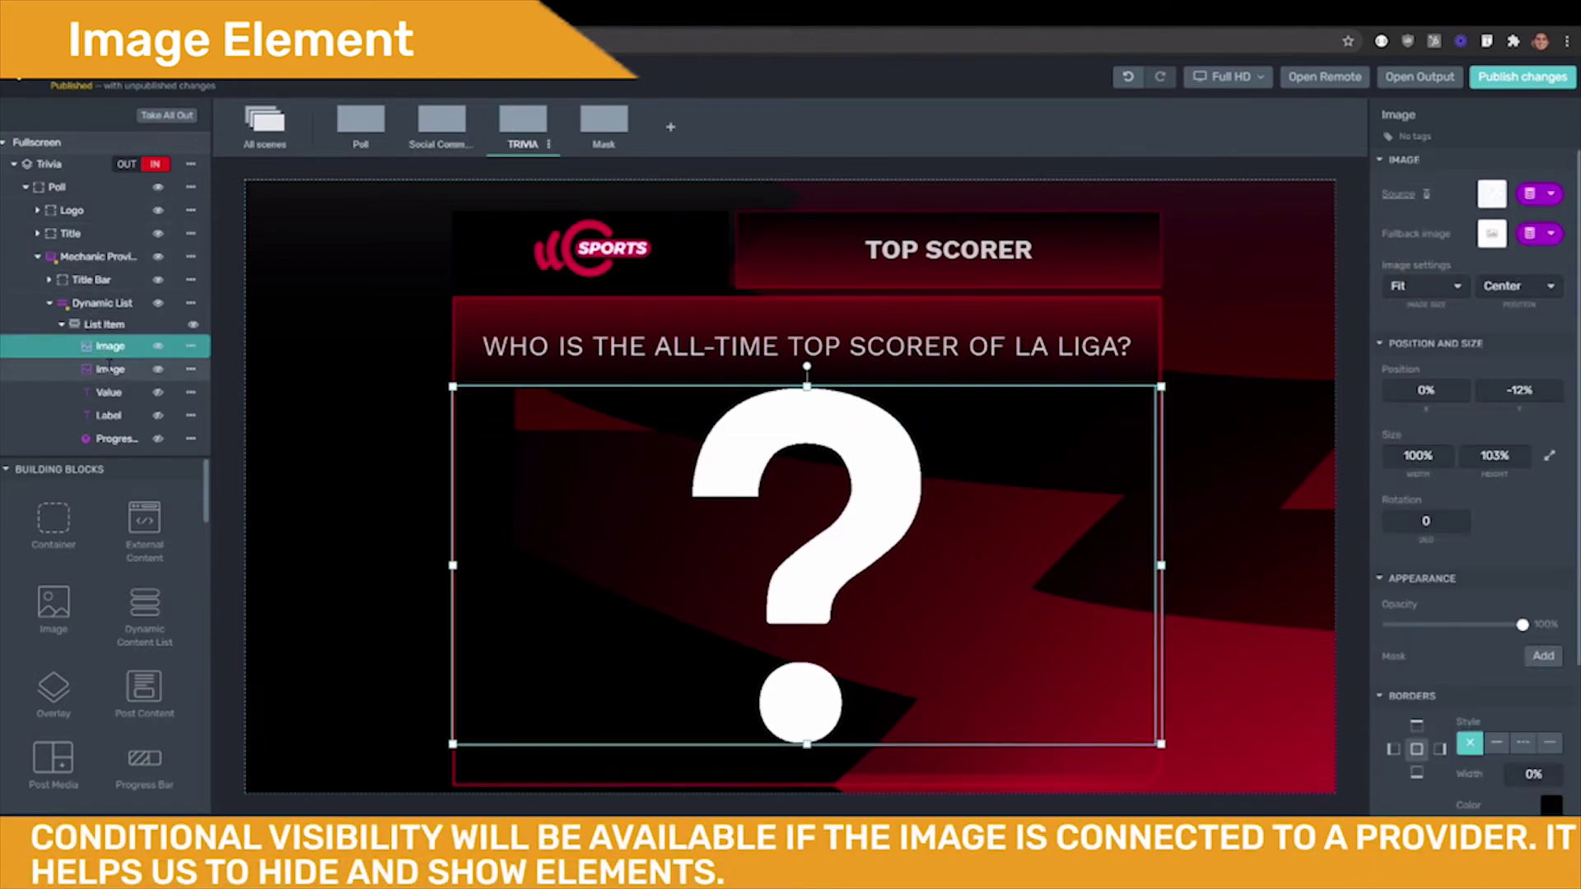
click(109, 368)
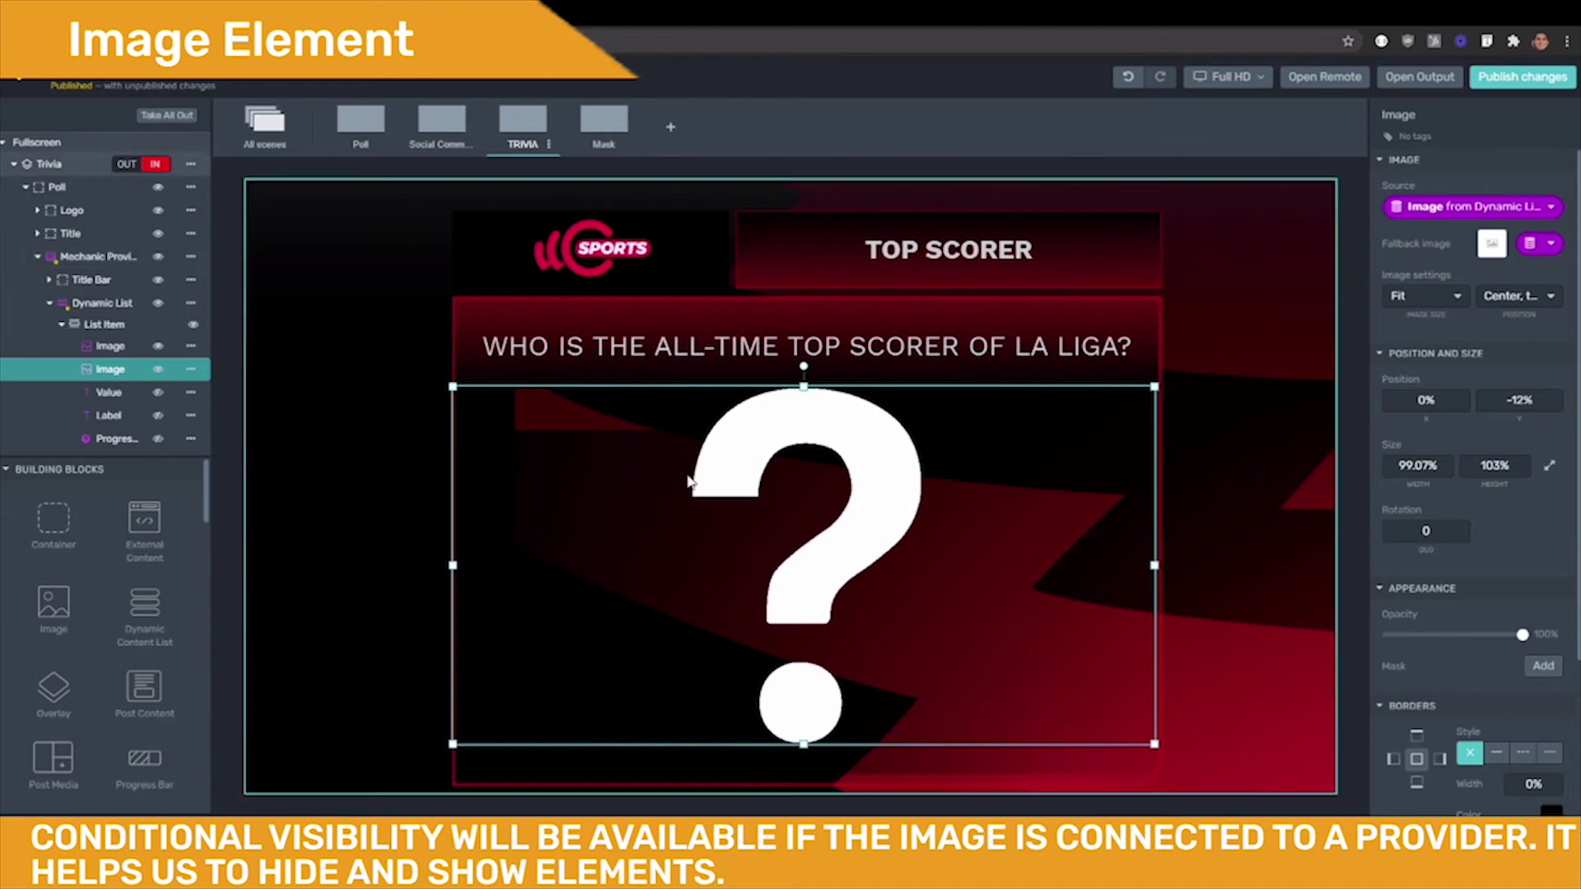
scroll(1504, 635, down, 3)
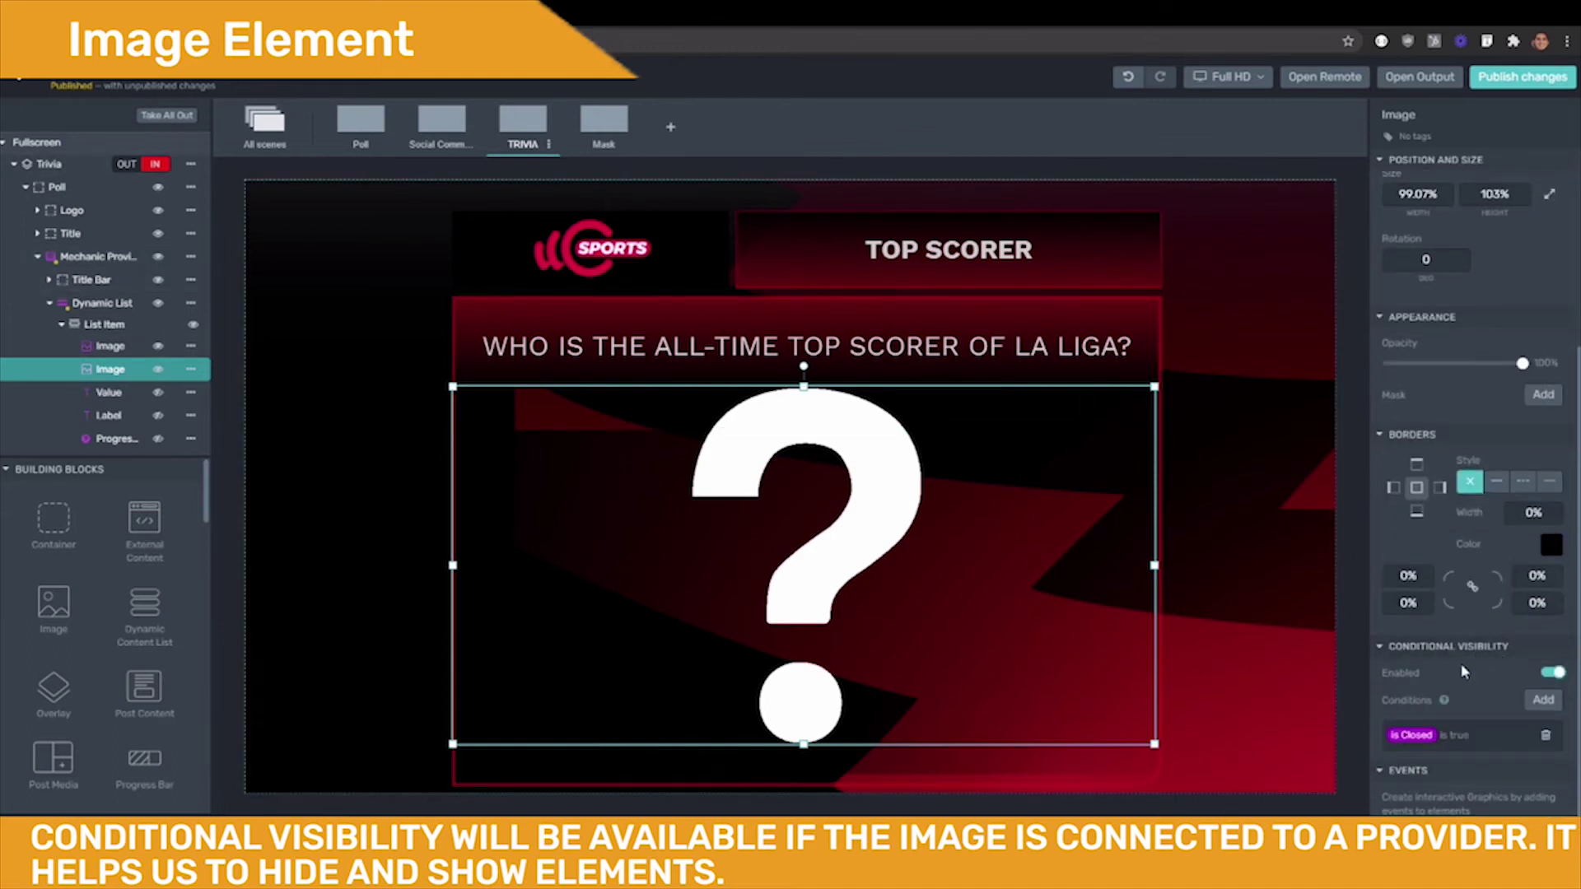
click(118, 346)
scroll(1507, 461, down, 3)
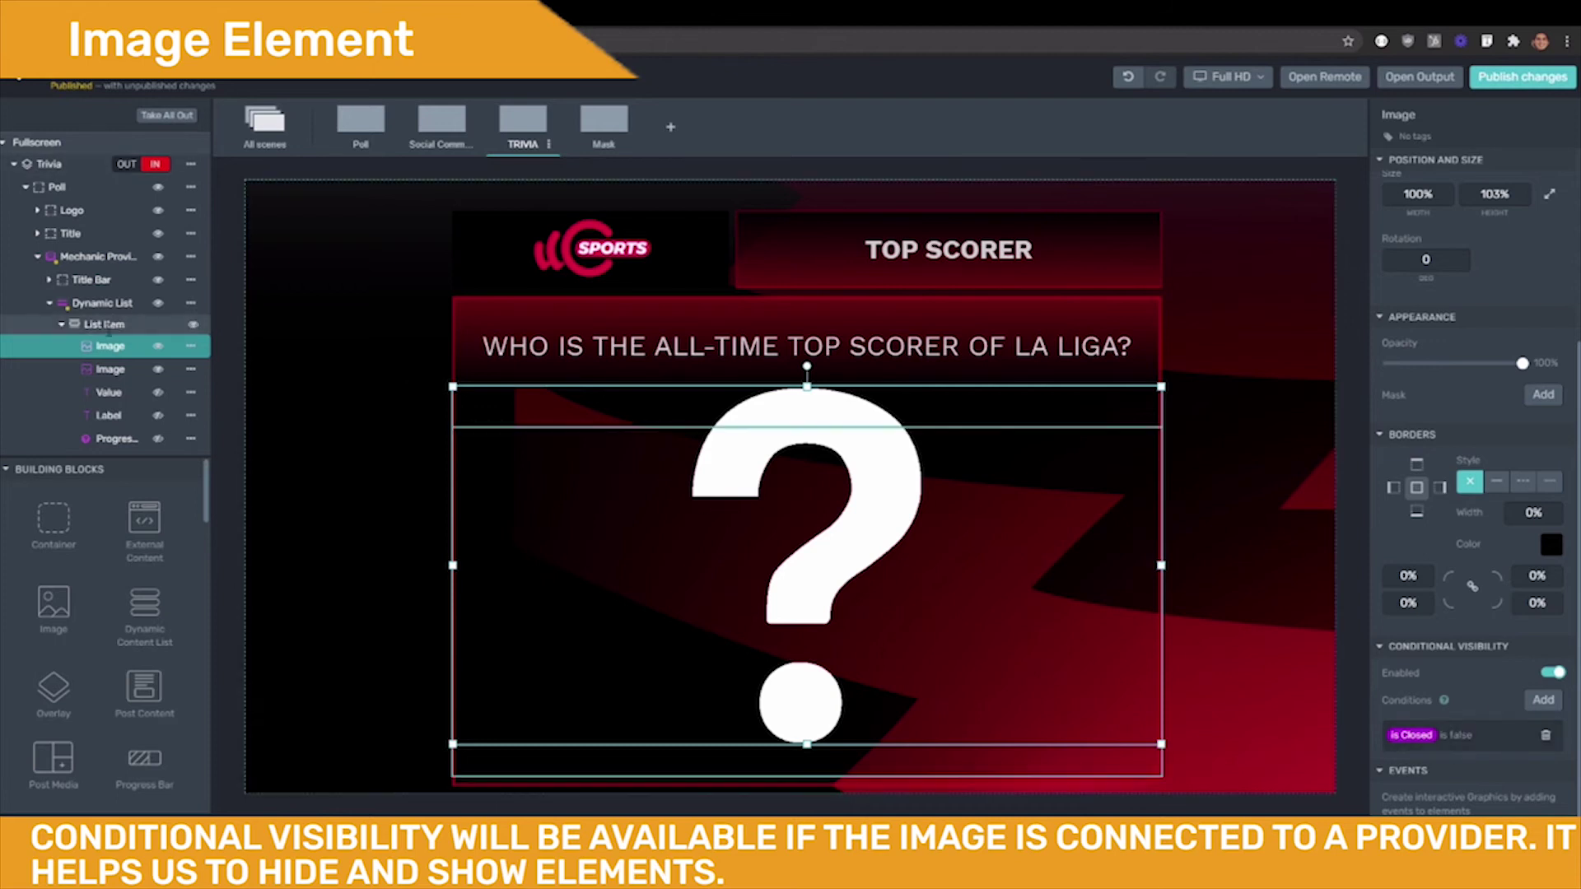
click(110, 370)
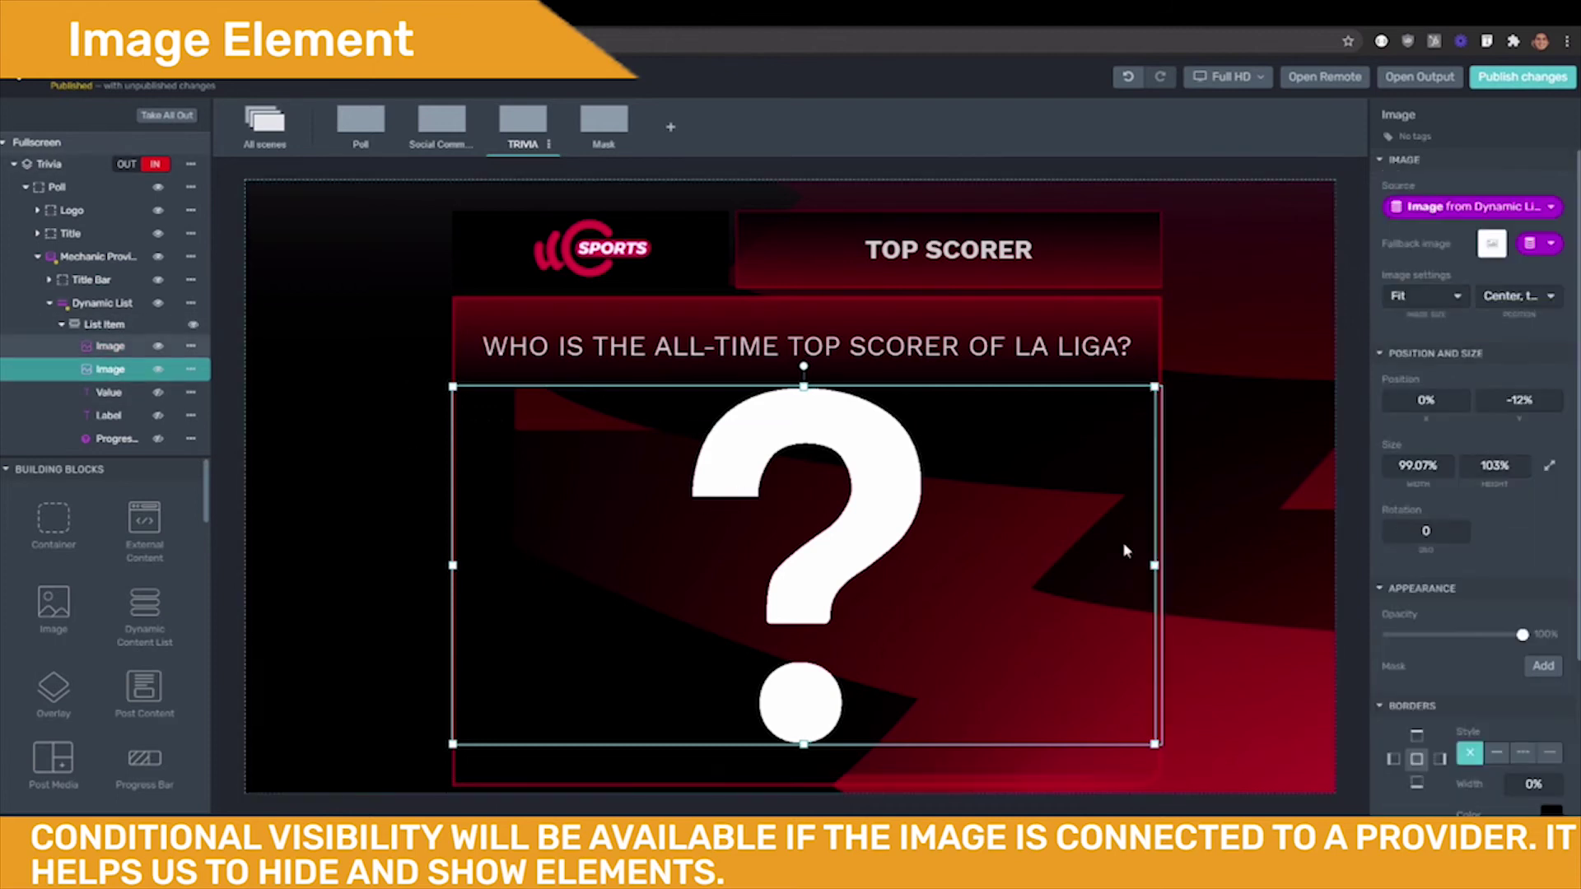
scroll(1457, 580, down, 3)
scroll(1457, 581, down, 1)
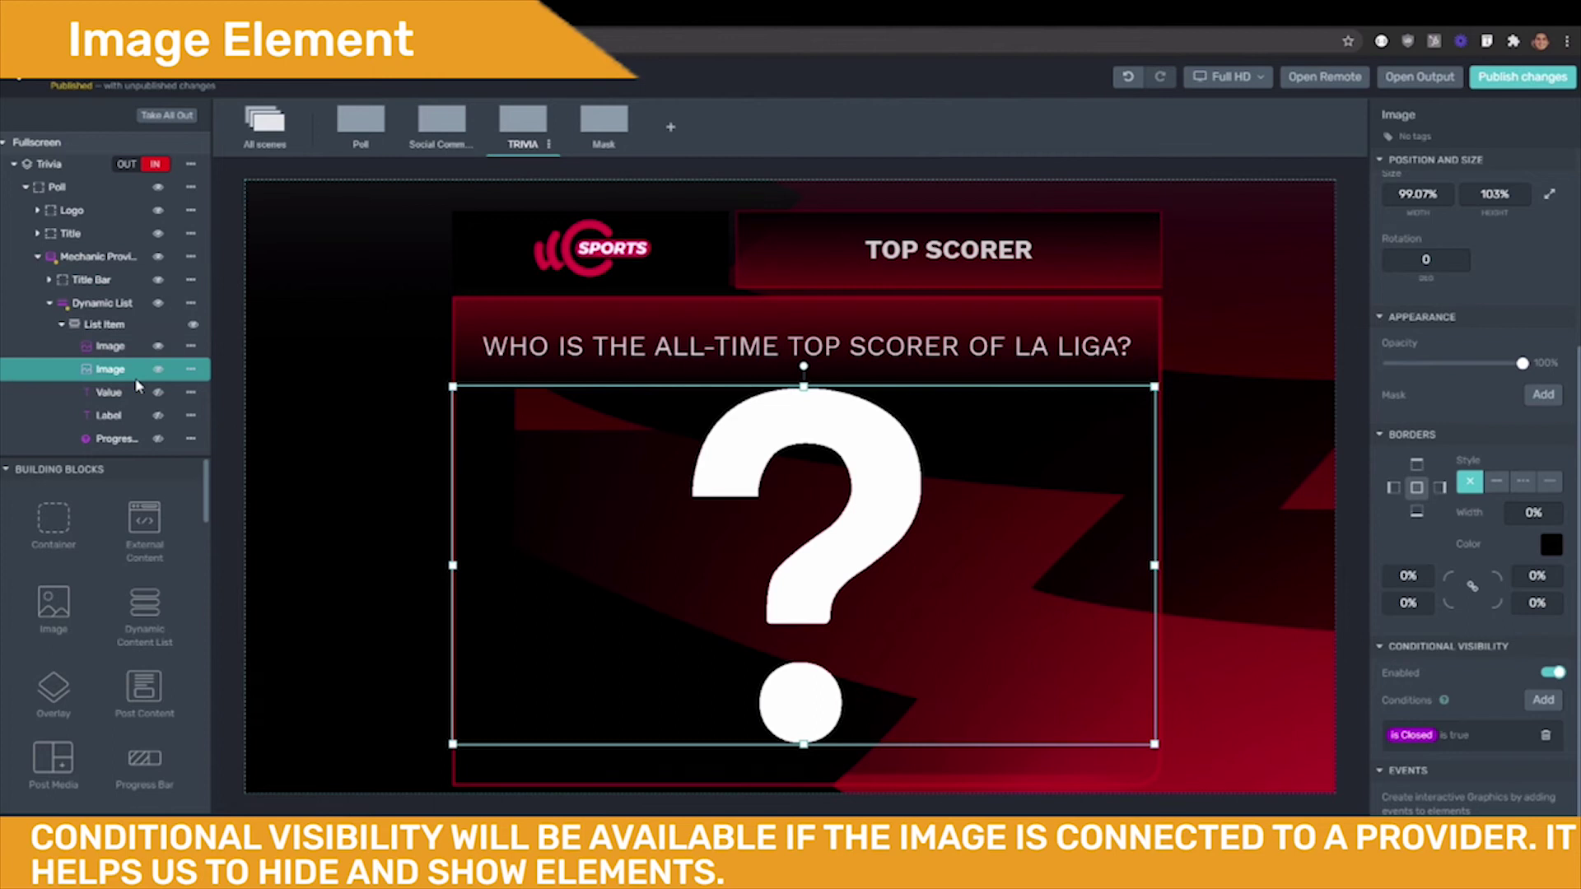
click(1330, 79)
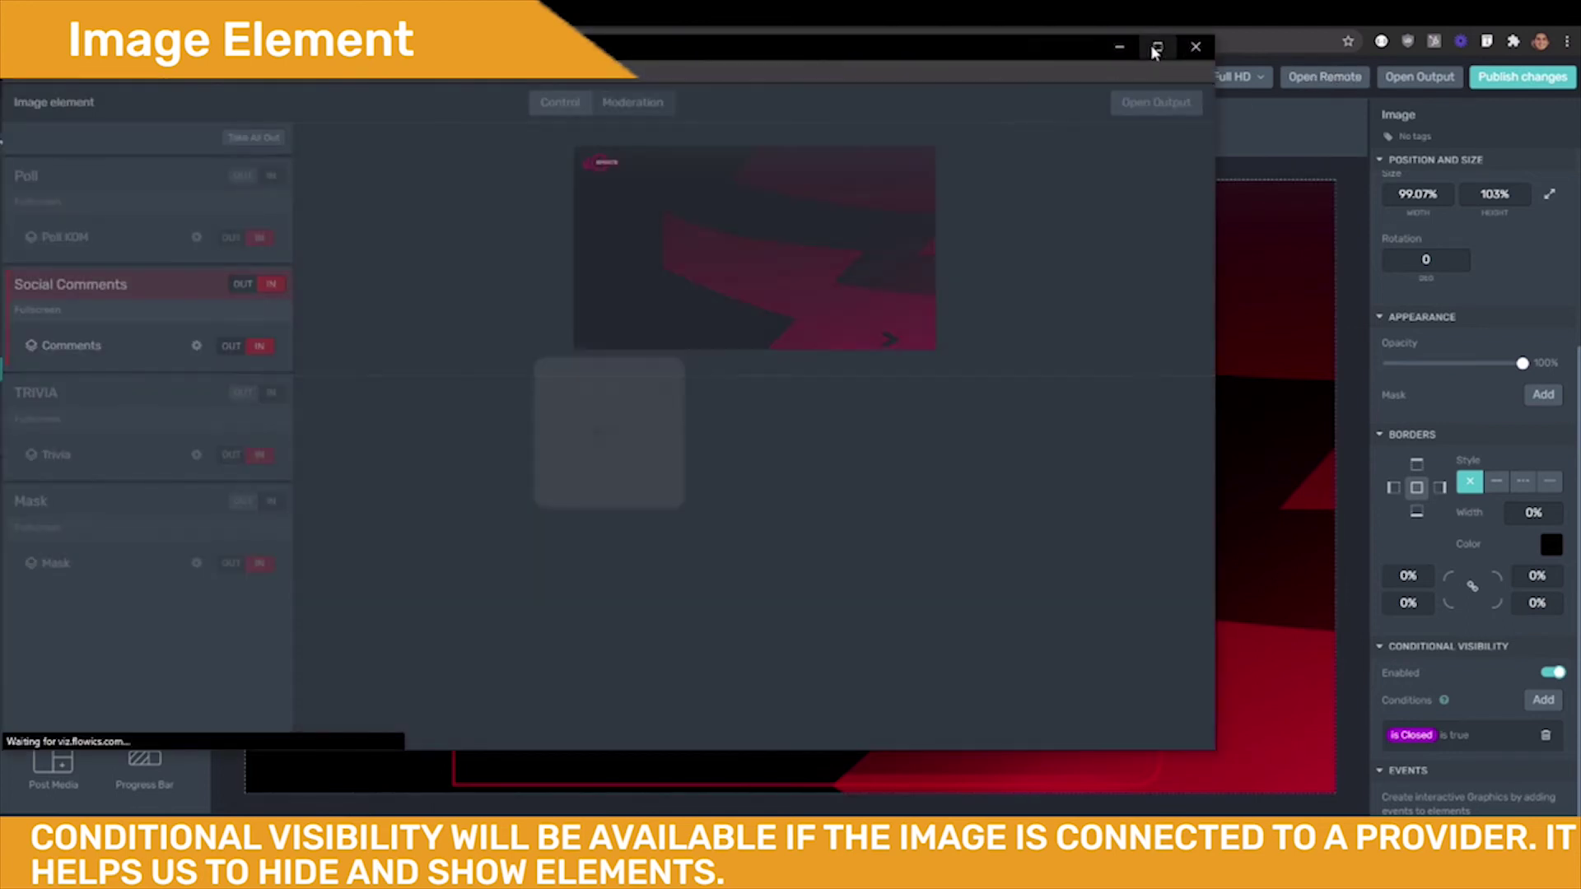
In the maximized remote, enlarge the preview and close the Trivia poll to reveal Messi's photo
click(1155, 46)
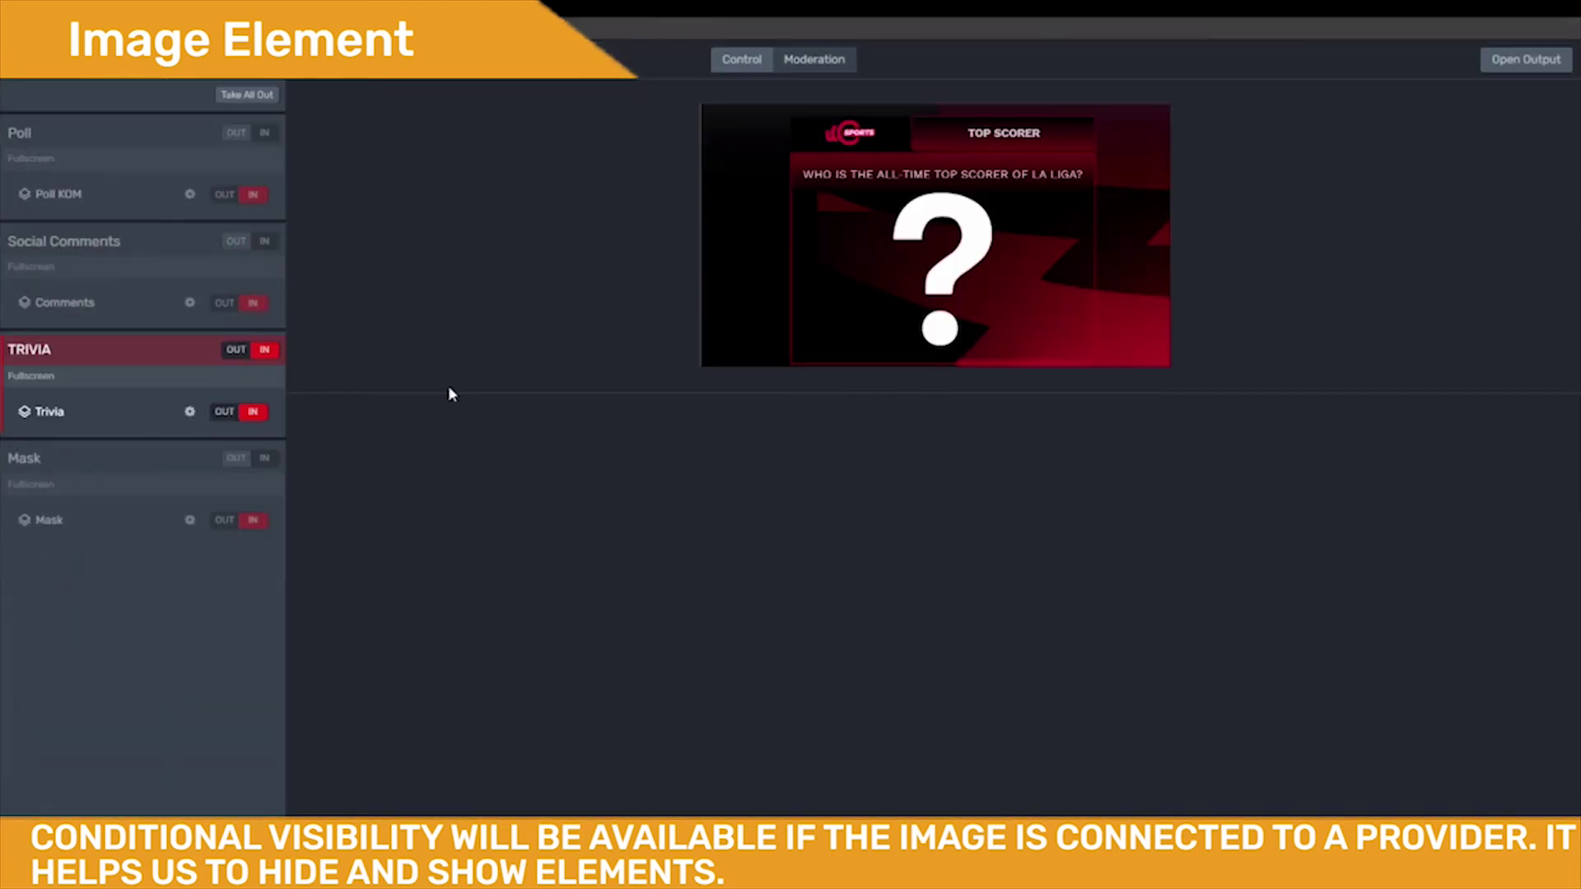
drag(441, 394, 379, 484)
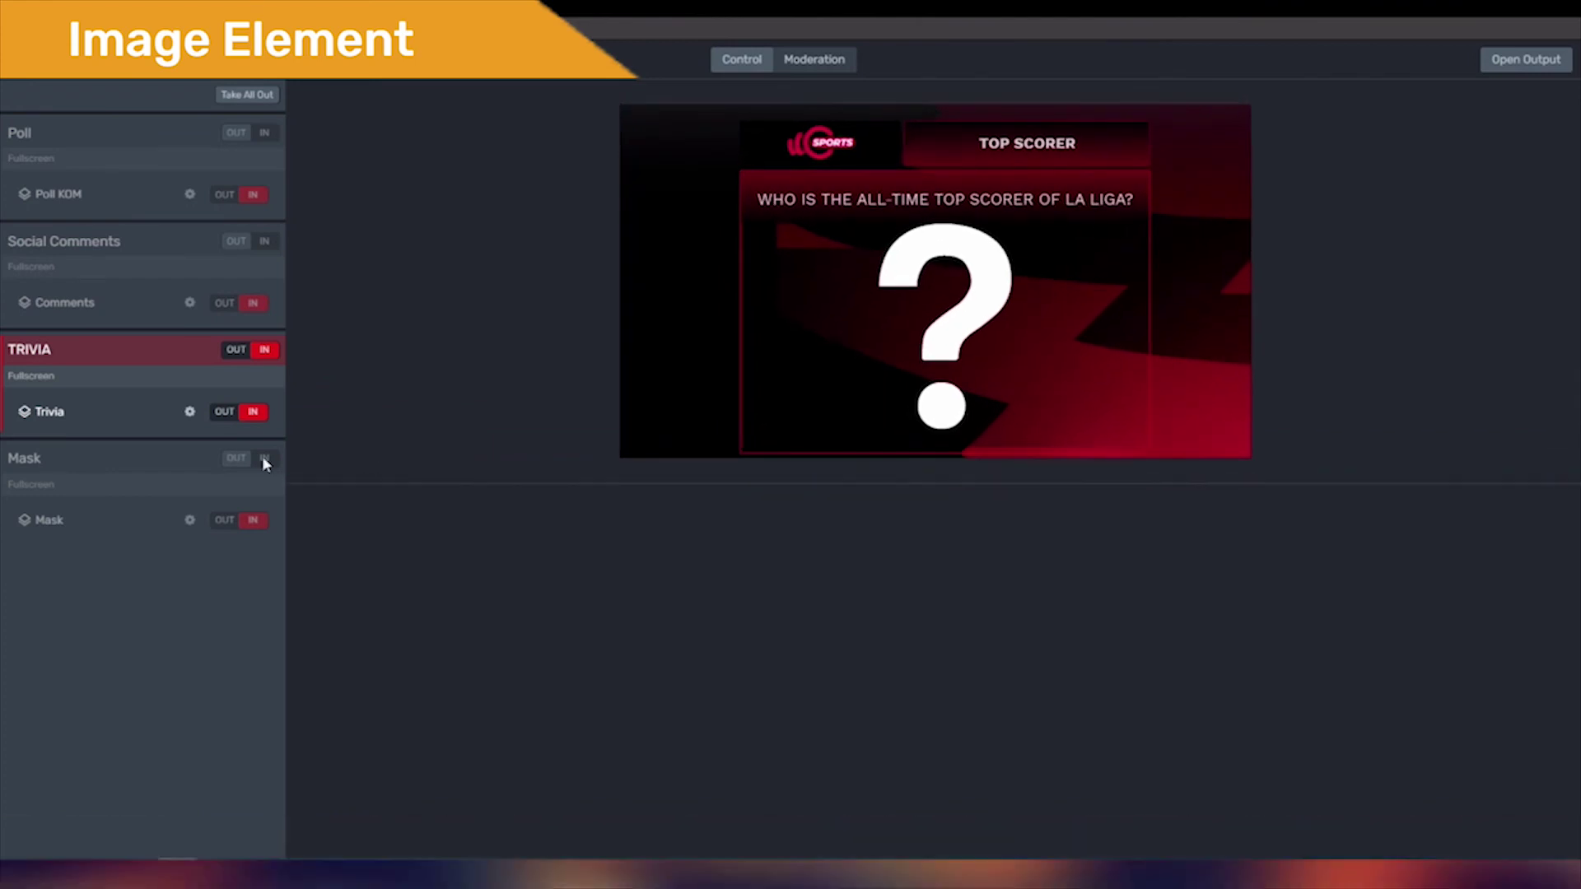
click(191, 413)
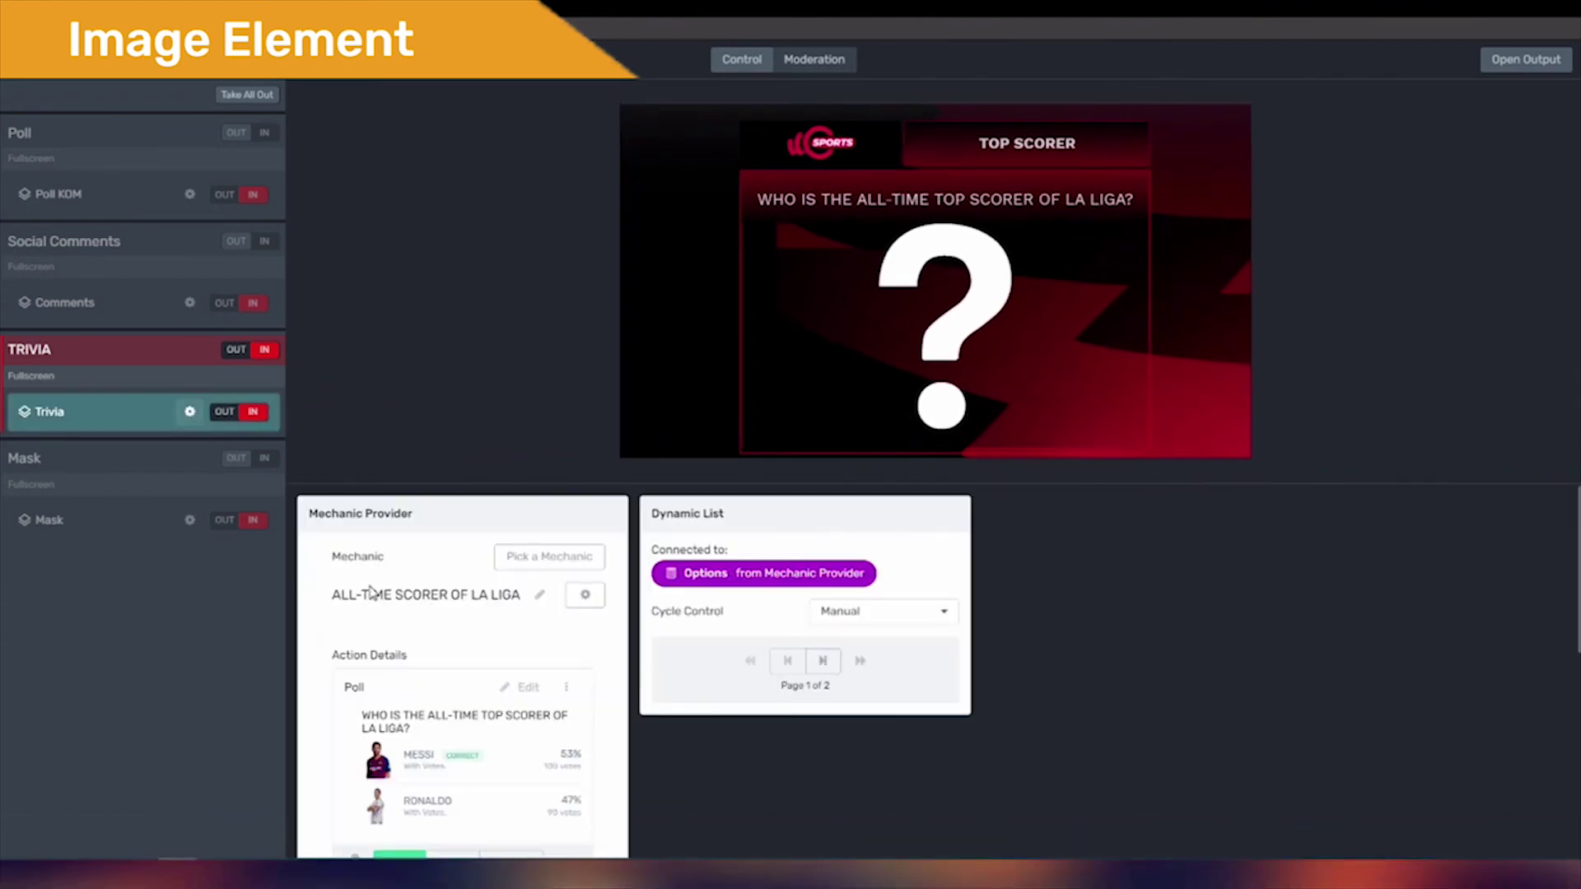
scroll(371, 591, down, 1)
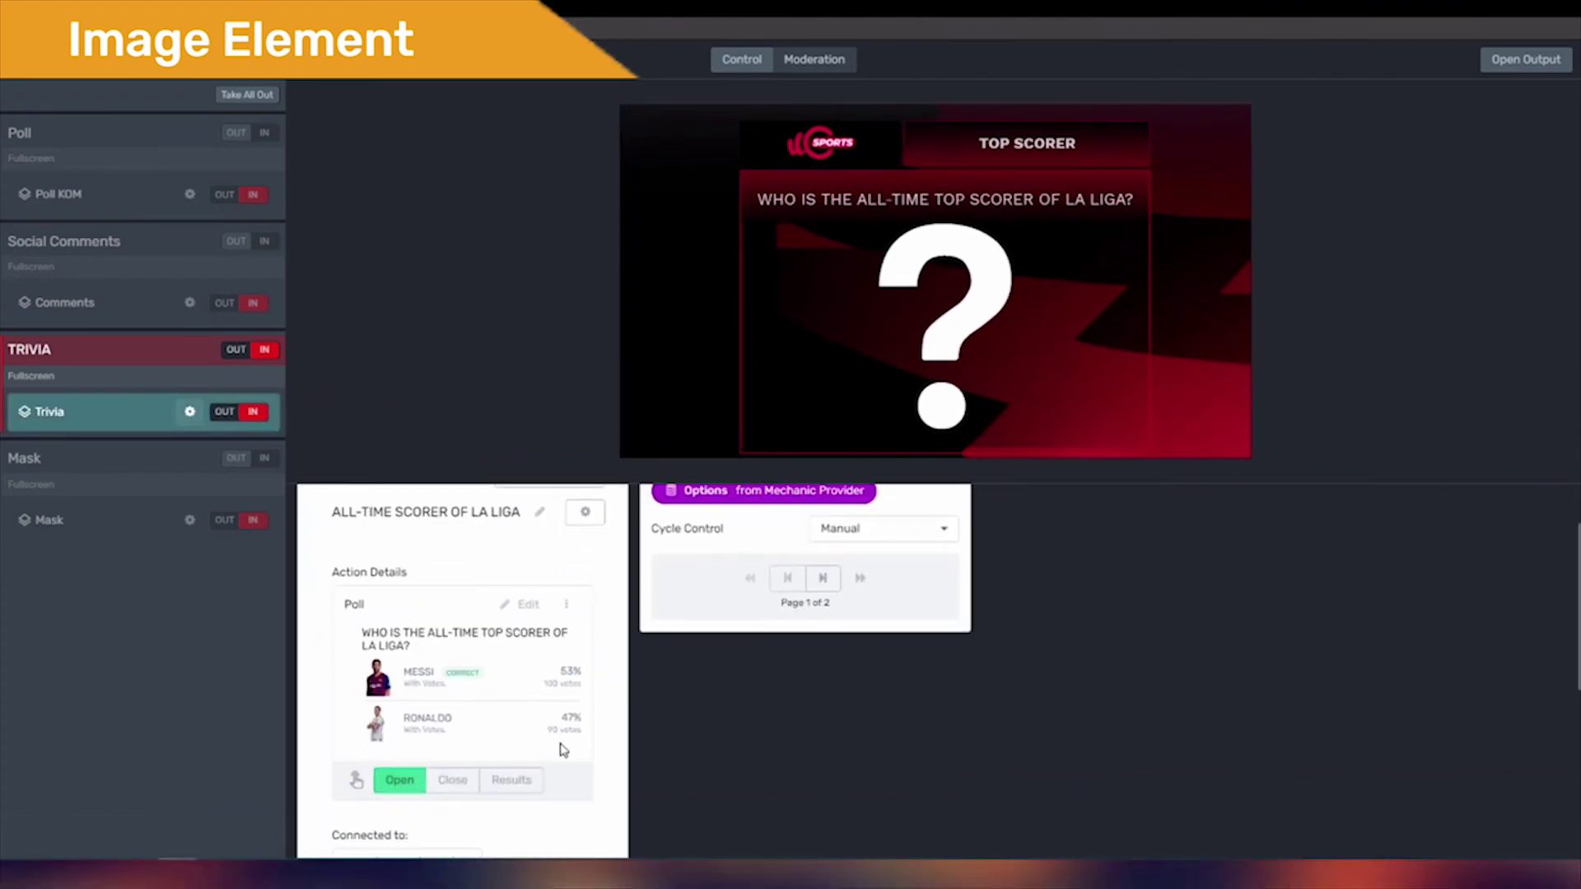
click(399, 779)
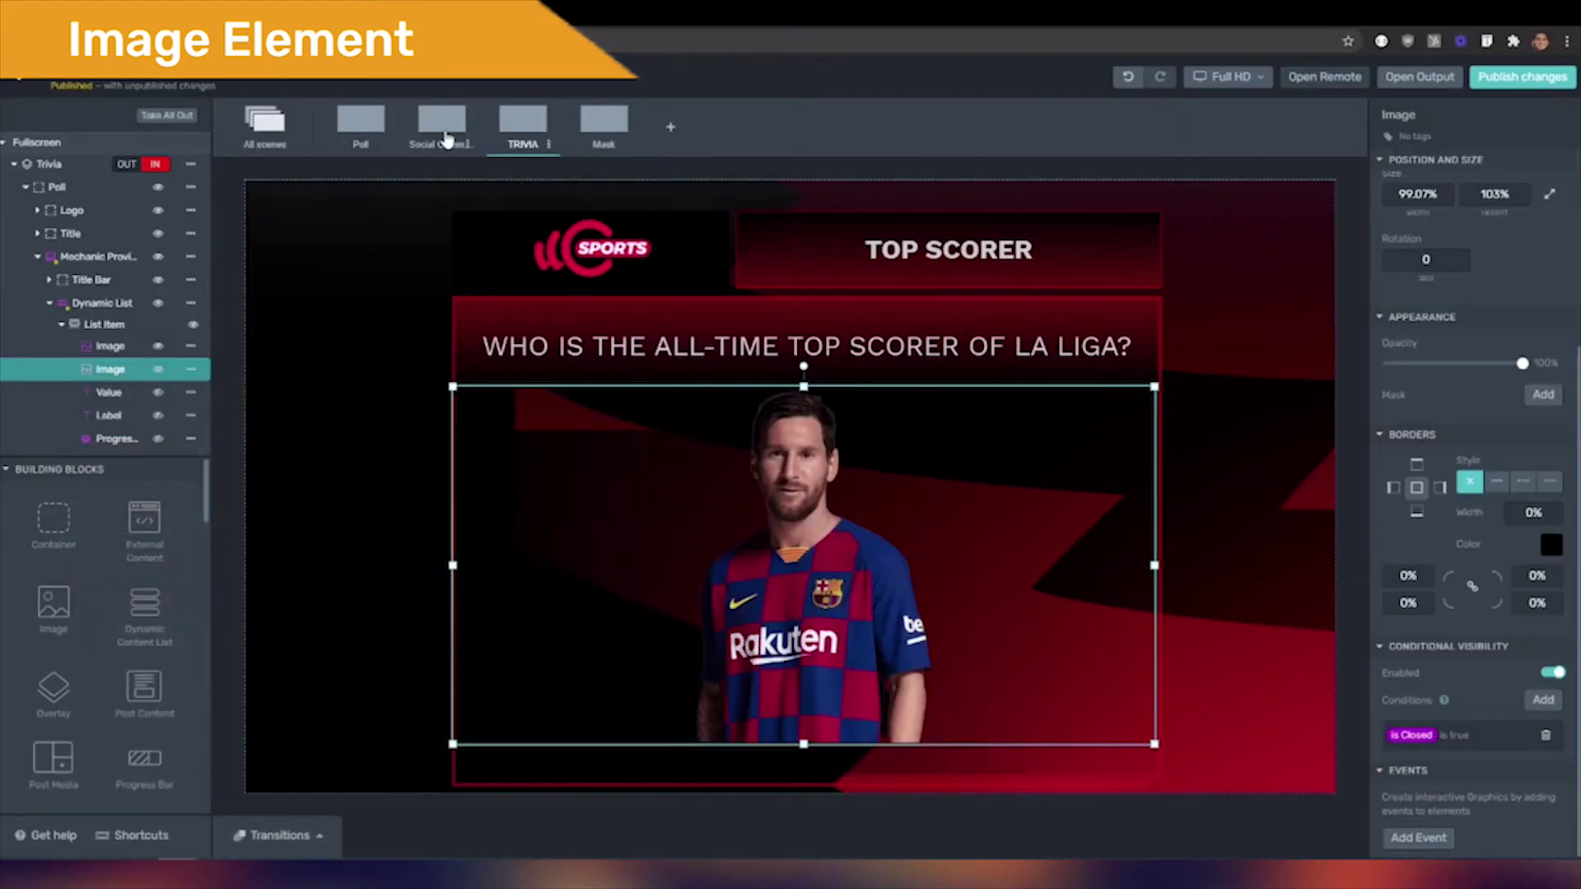
On the Social Comments scene, select the Next arrow image and duplicate it with Ctrl+D
click(448, 138)
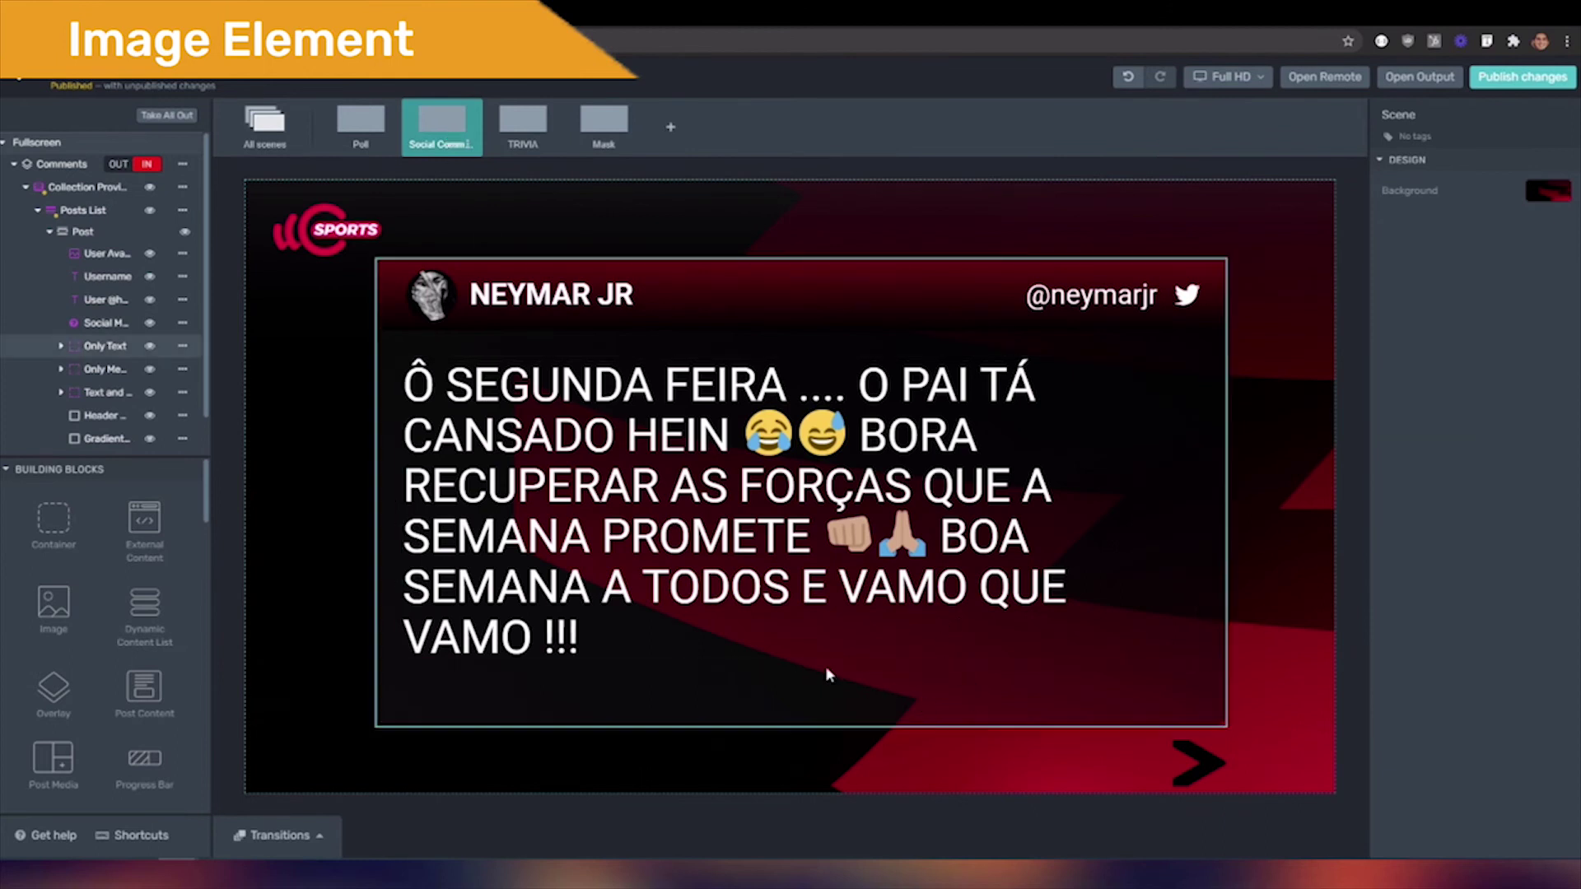
drag(82, 458, 84, 521)
click(1198, 761)
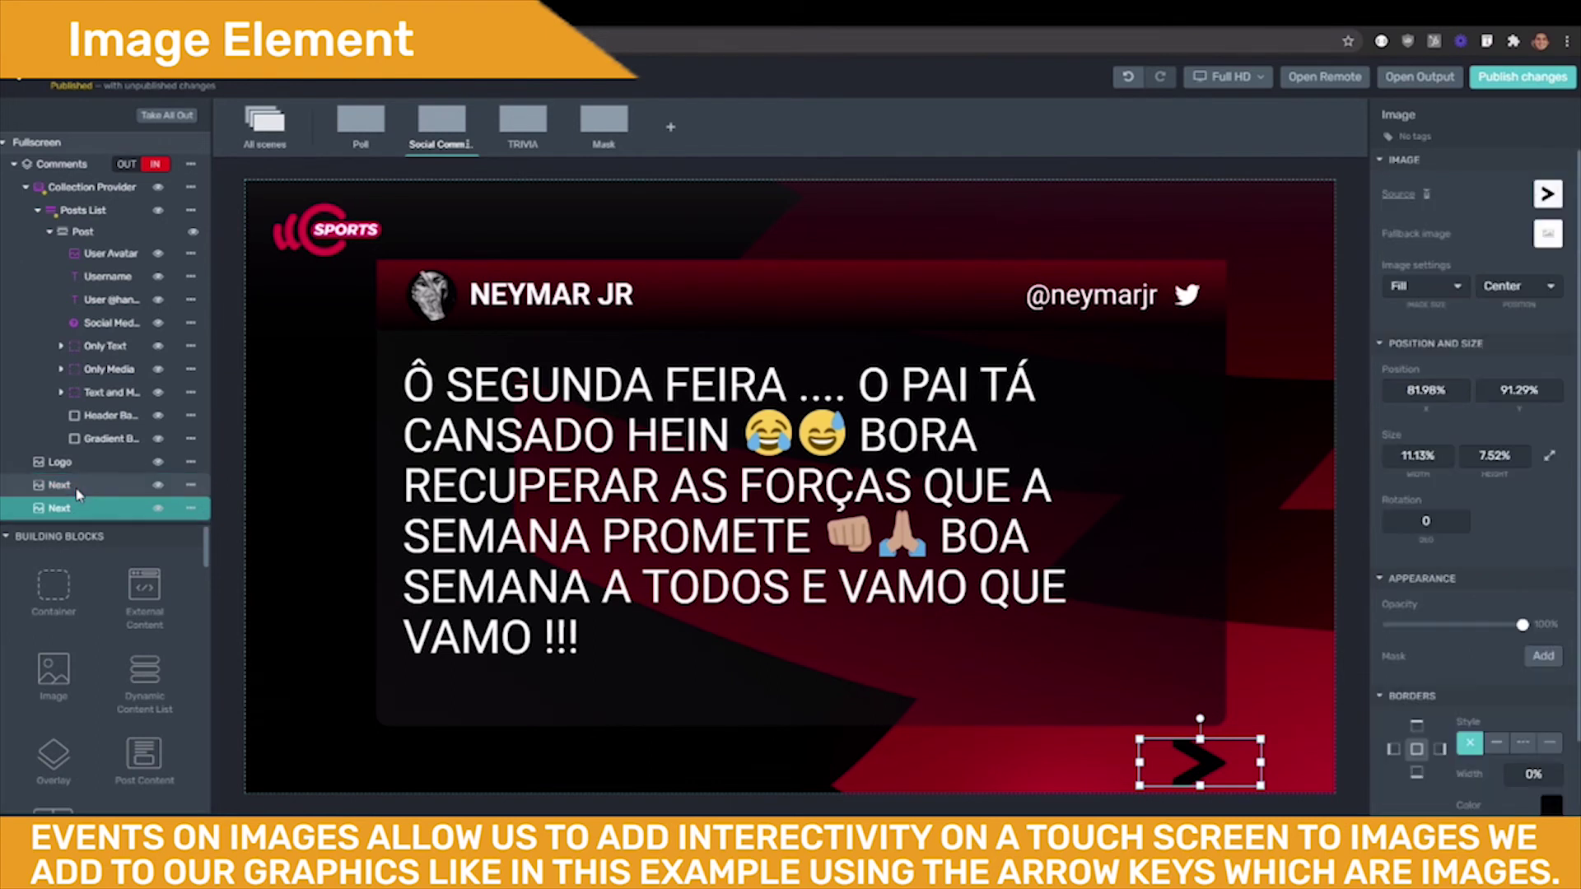
key(ctrl+d)
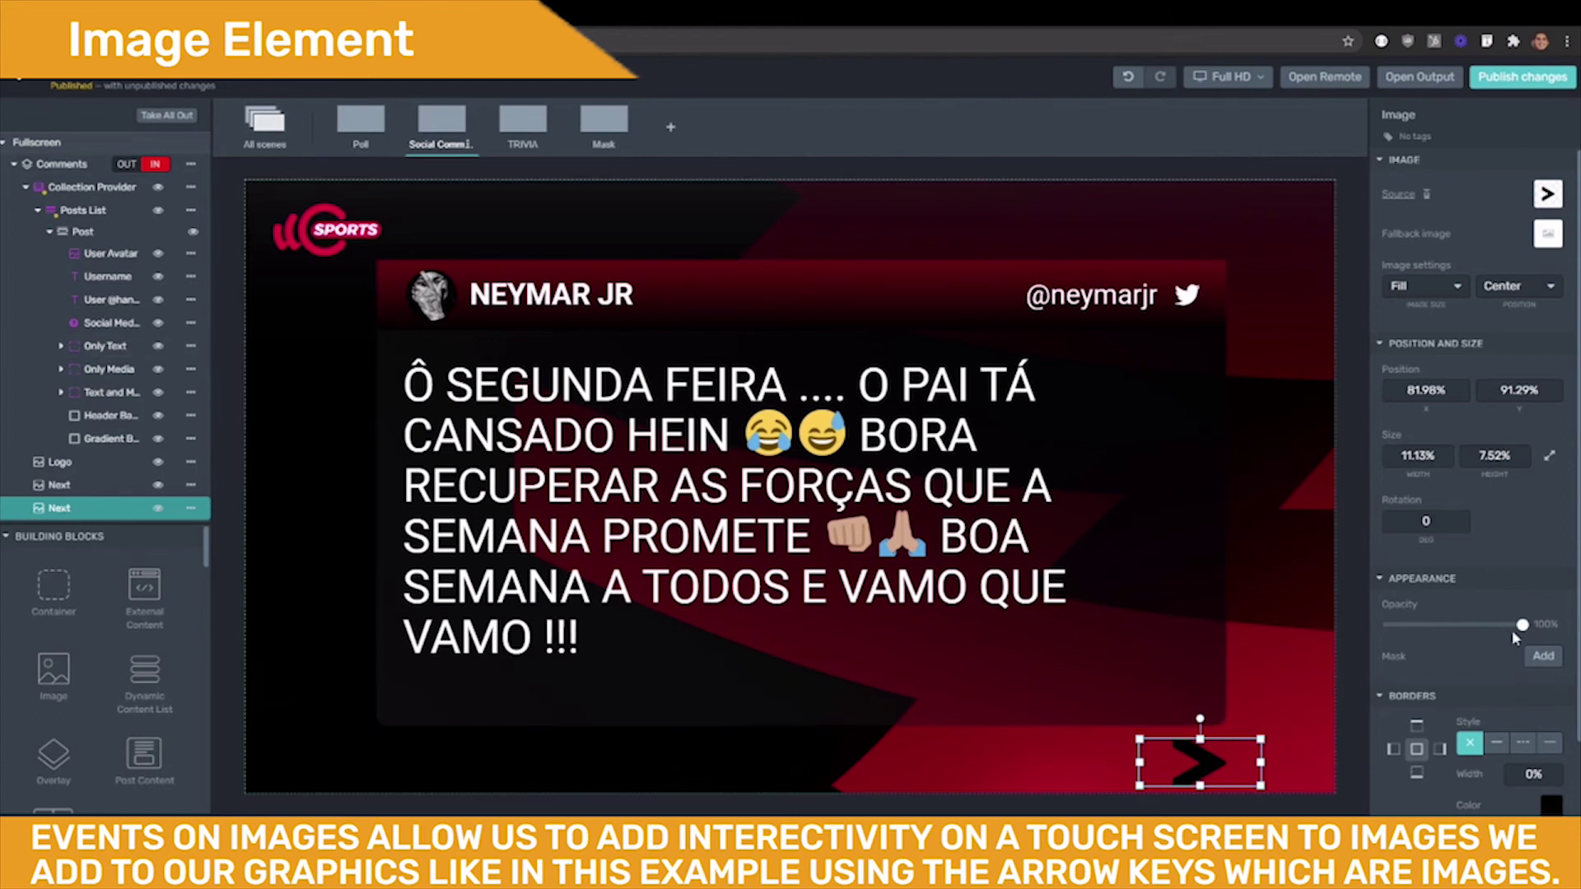
Rotate the copied arrow 180° and set its Position X to 73.98%
click(1432, 520)
text(21)
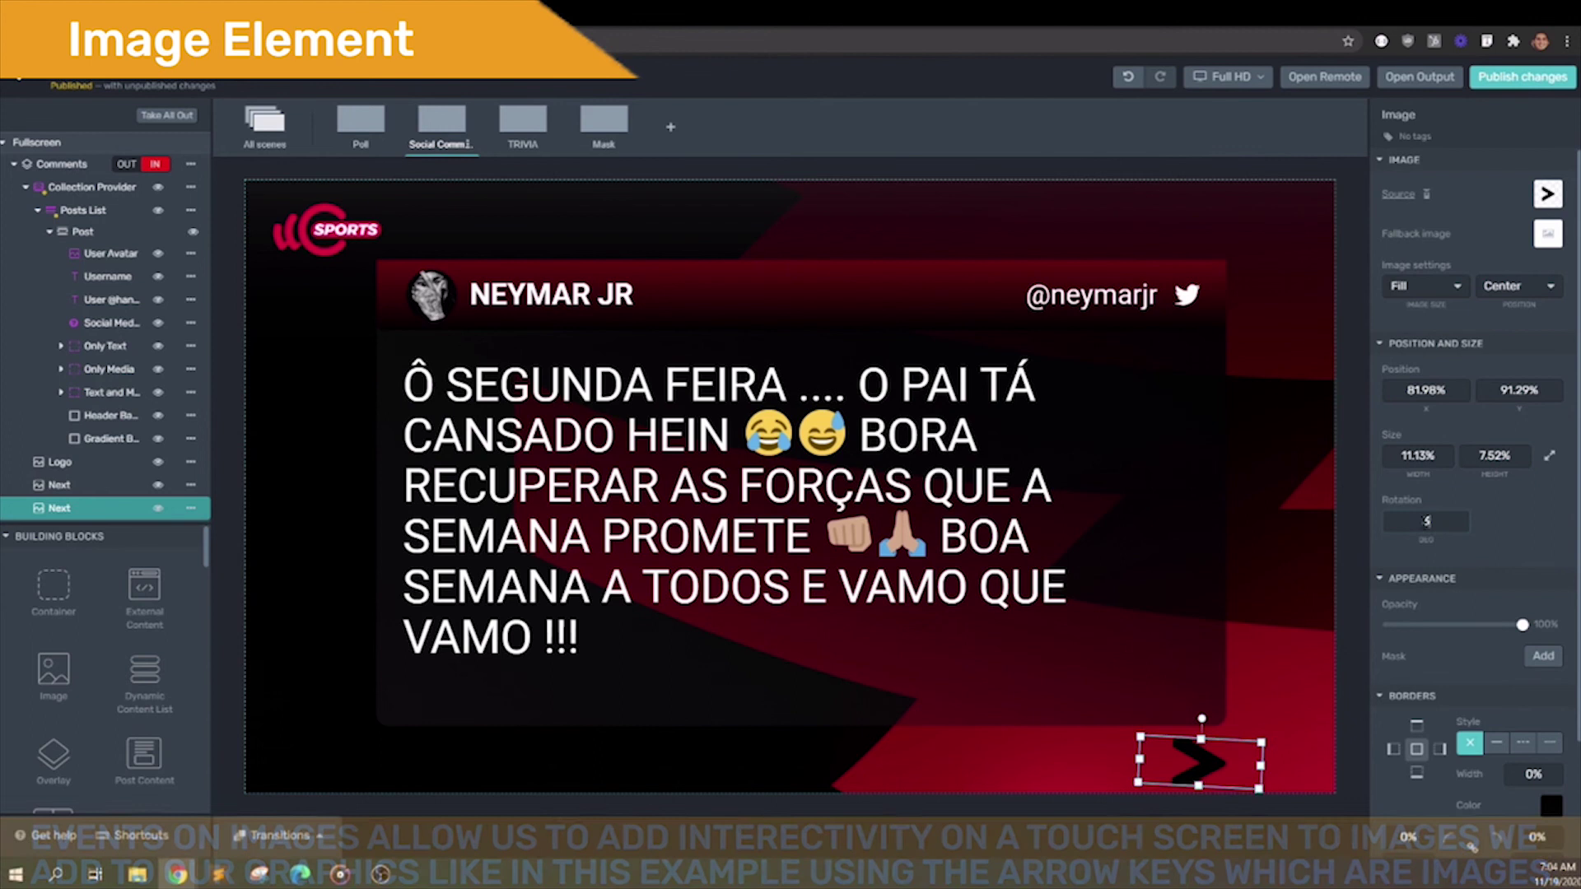
drag(1436, 520, 1580, 539)
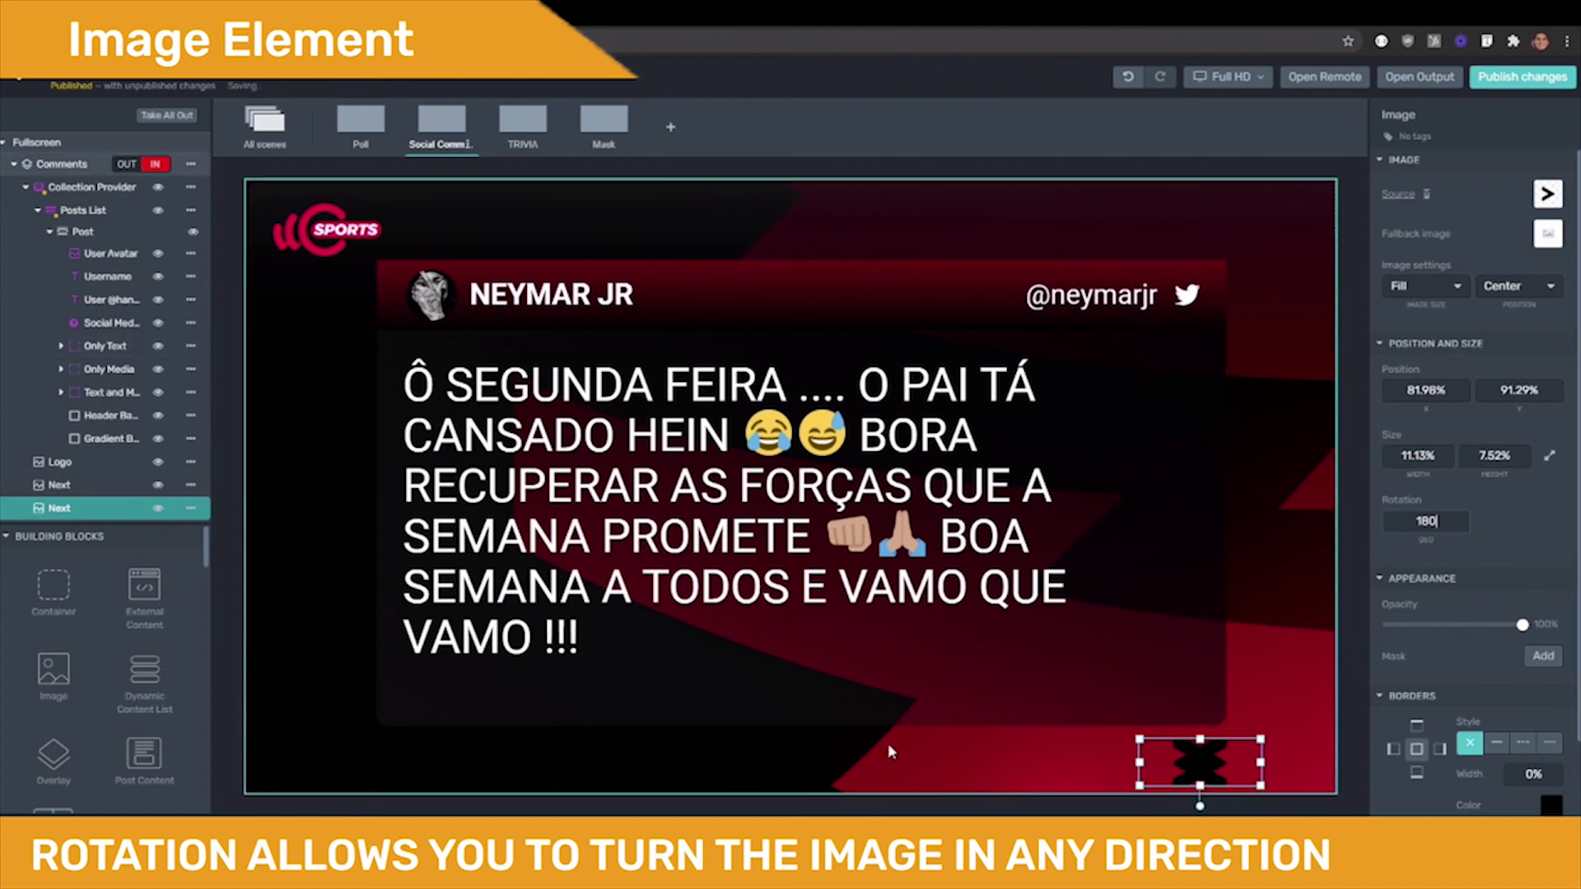
click(1425, 389)
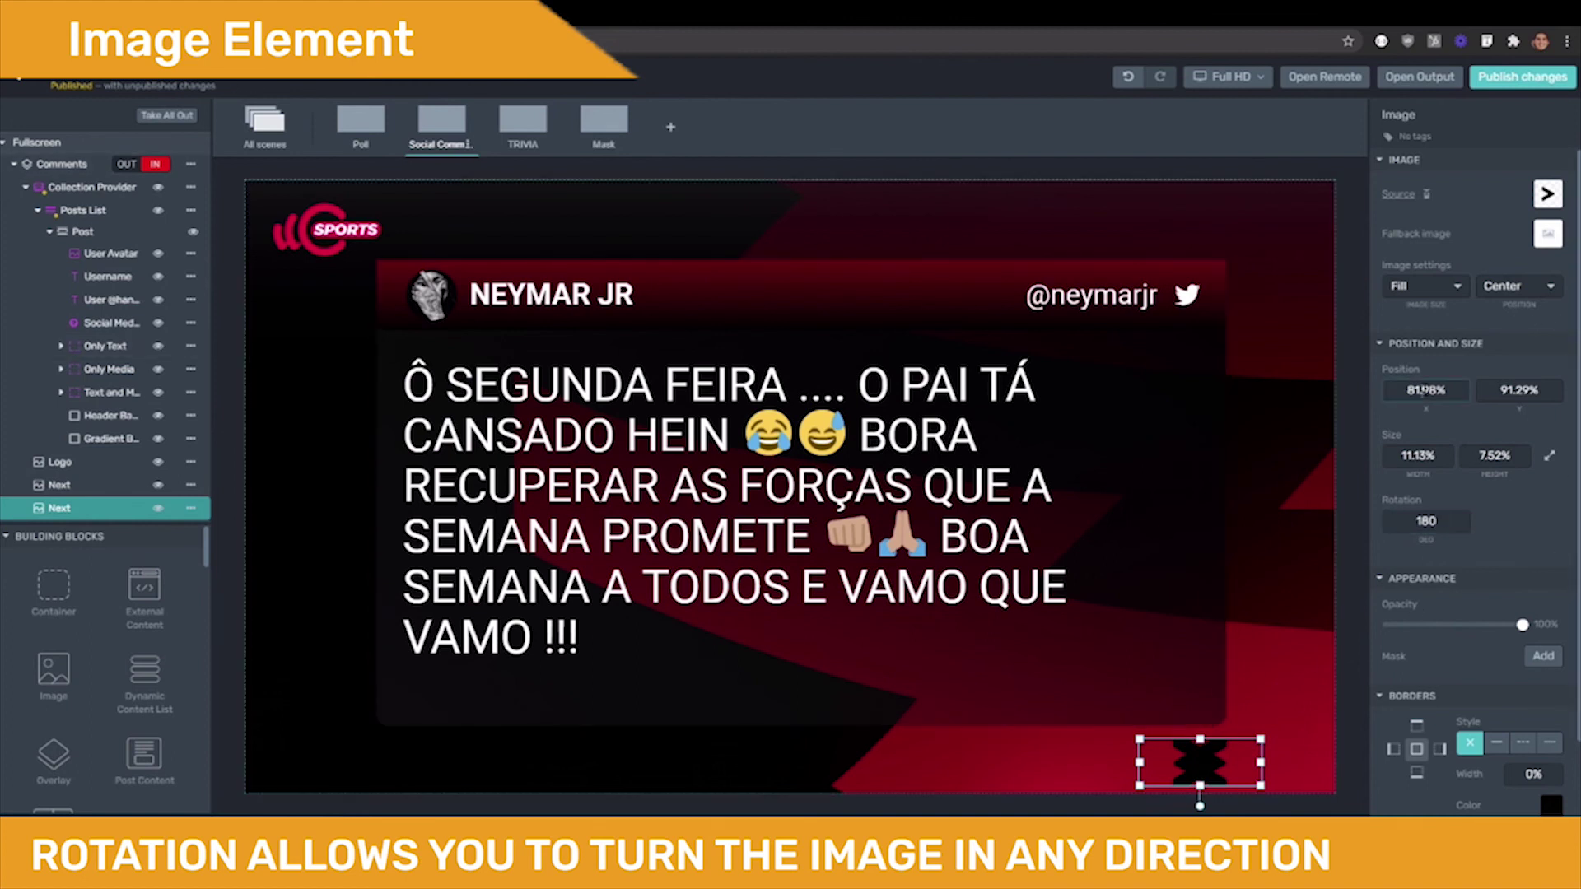
key(Down)
key(Down)
key(Down)
key(Down)
key(Down)
key(Down)
key(Down)
key(Down)
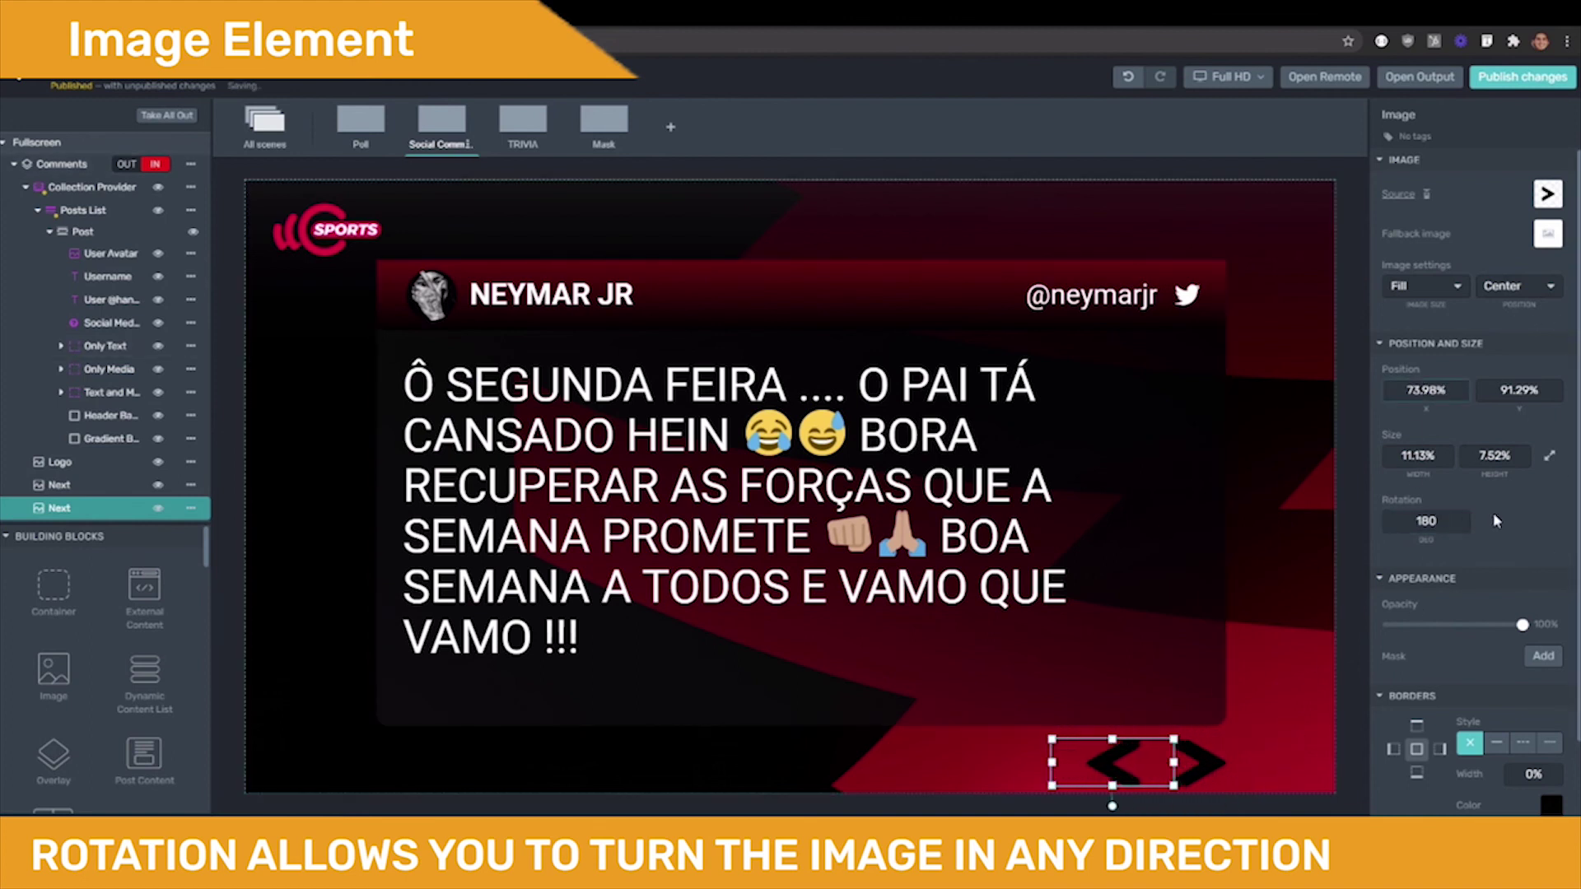
scroll(1492, 577, down, 2)
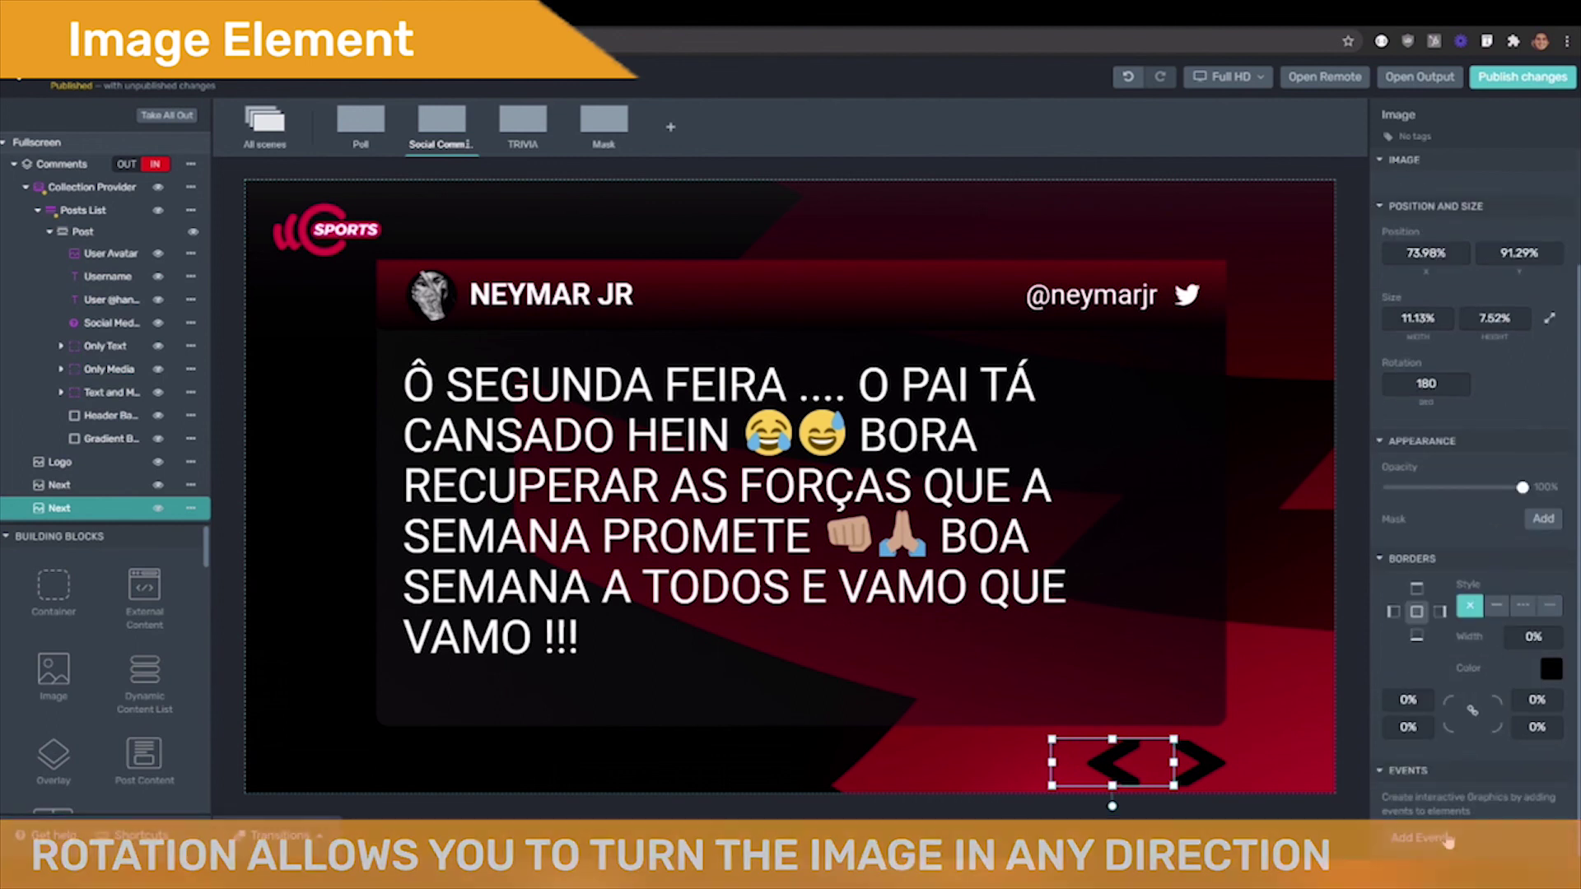
Add a Click or Tap event, rename the copied arrow layer 'Previous', and list the Do actions
click(1474, 819)
scroll(1482, 770, down, 1)
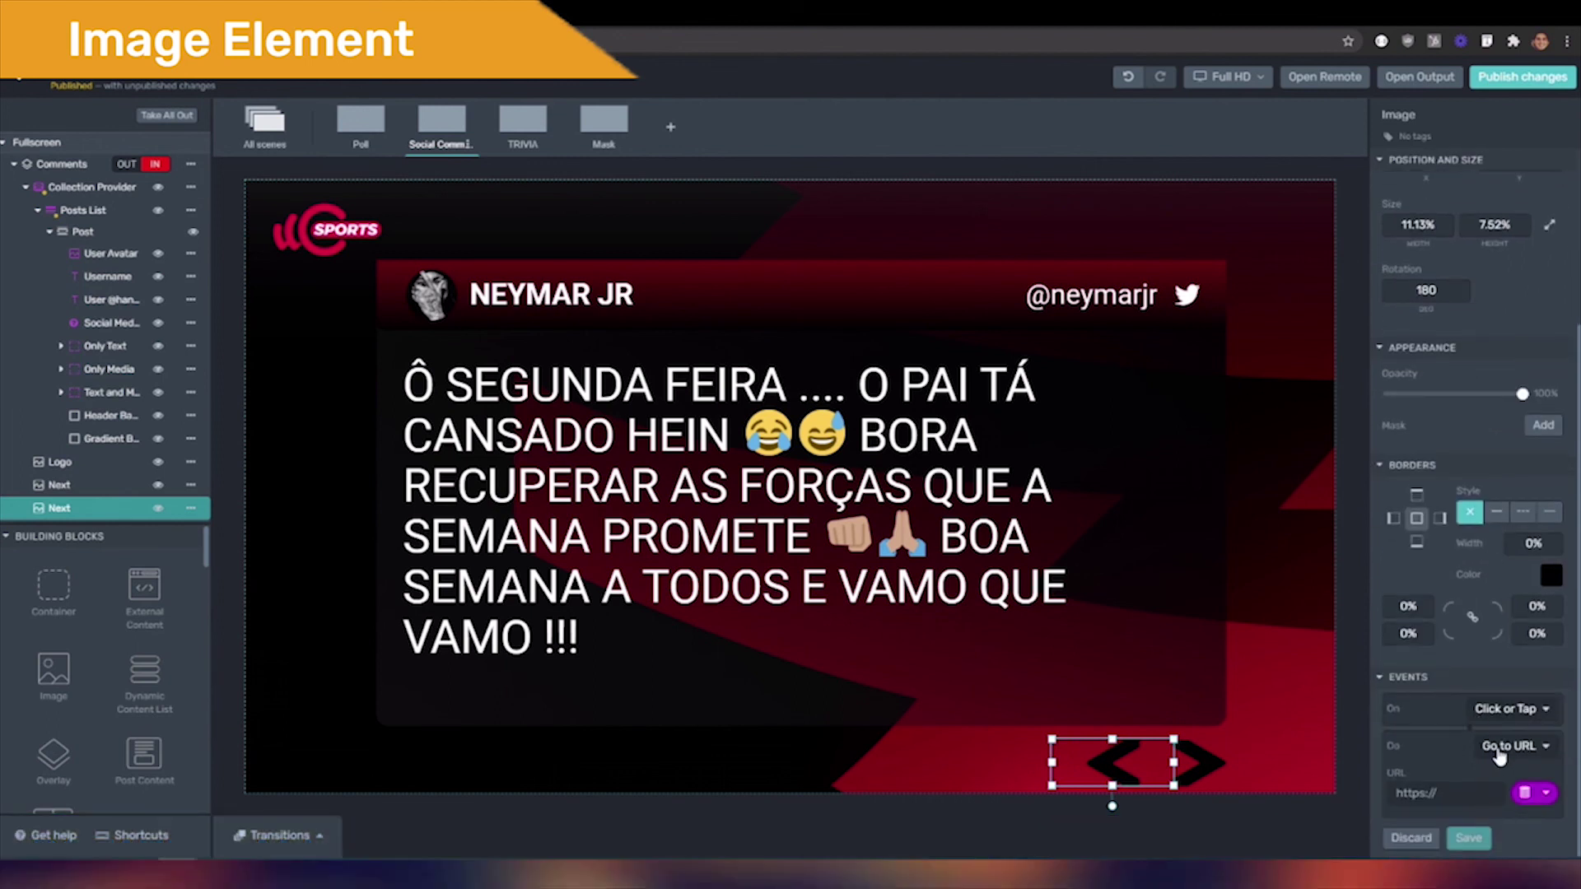
double_click(56, 509)
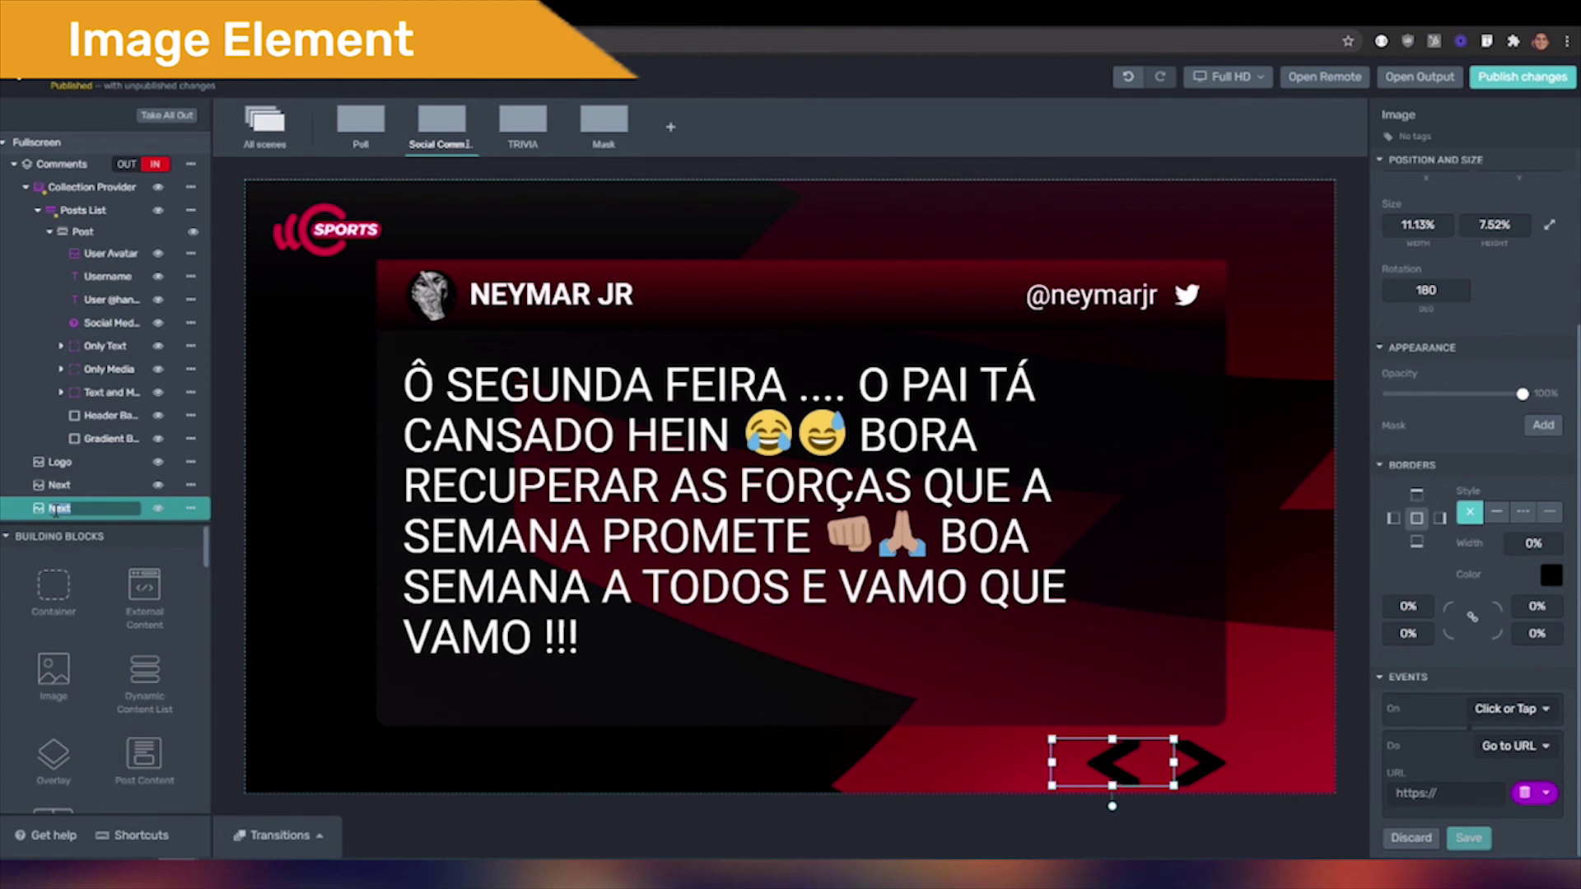
text(Previous)
click(1474, 654)
click(1511, 746)
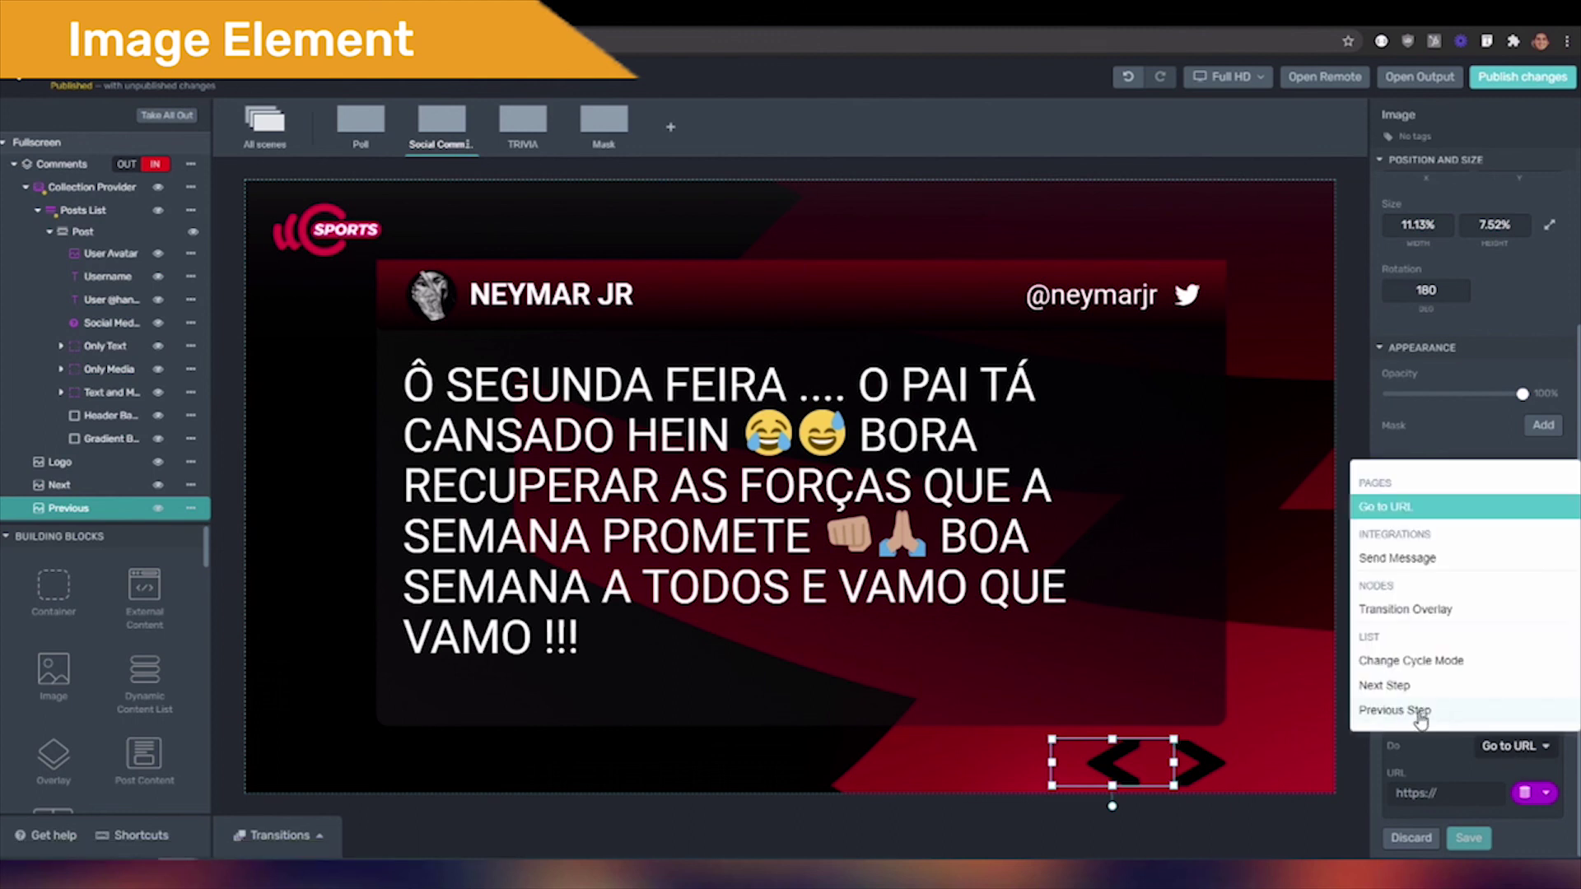